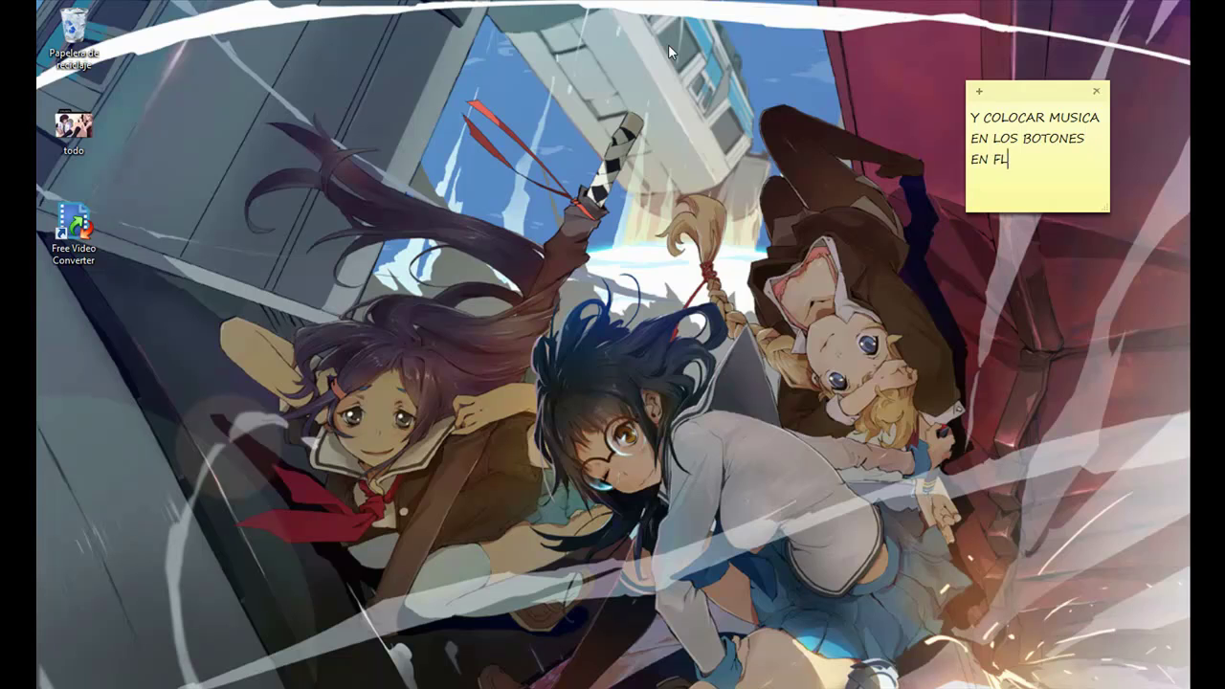
Step: Write "BUENO EMPECEMOS" in the sticky note and clear the whole note
type("BUENO EMPECEMOS")
key("BackSpace")
key("BackSpace")
key("BackSpace")
key("BackSpace")
key("BackSpace")
key("BackSpace")
key("BackSpace")
key("BackSpace")
key("BackSpace")
key("BackSpace")
key("BackSpace")
key("BackSpace")
key("BackSpace")
key("BackSpace")
key("BackSpace")
key("BackSpace")
key("BackSpace")
key("BackSpace")
key("BackSpace")
key("BackSpace")
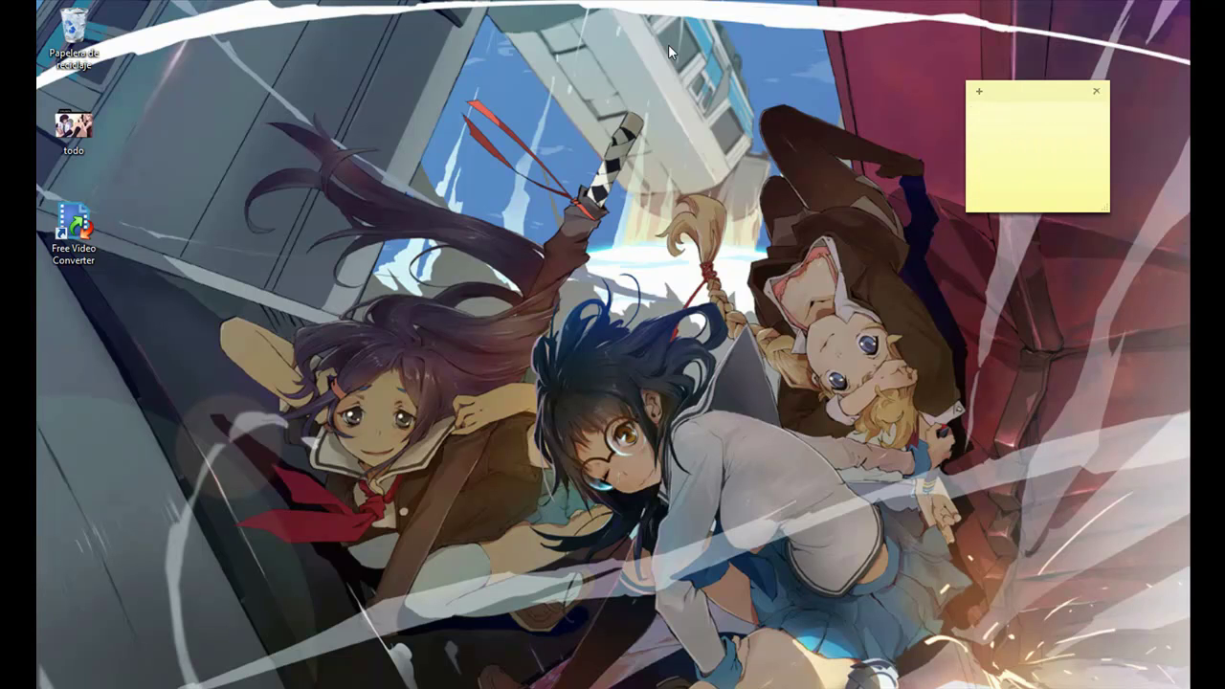
Step: Open Adobe Flash Professional CS6 and create a new ActionScript 2.0 document
key("super")
left_click(168, 456)
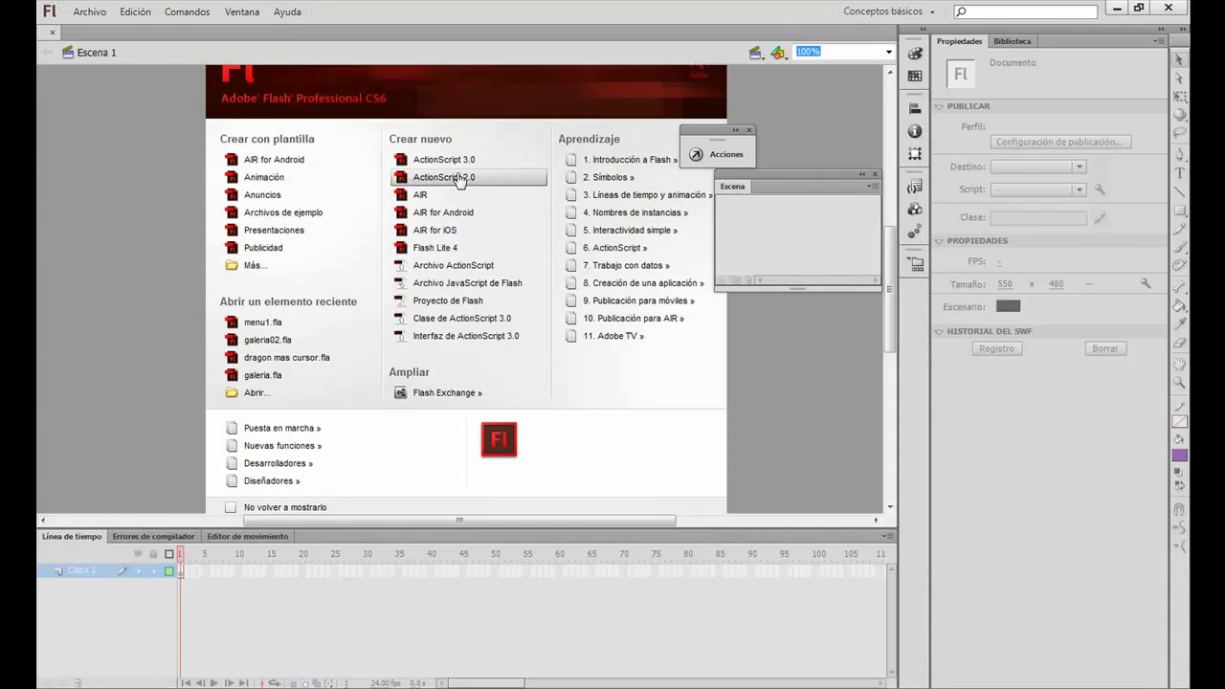
left_click(460, 179)
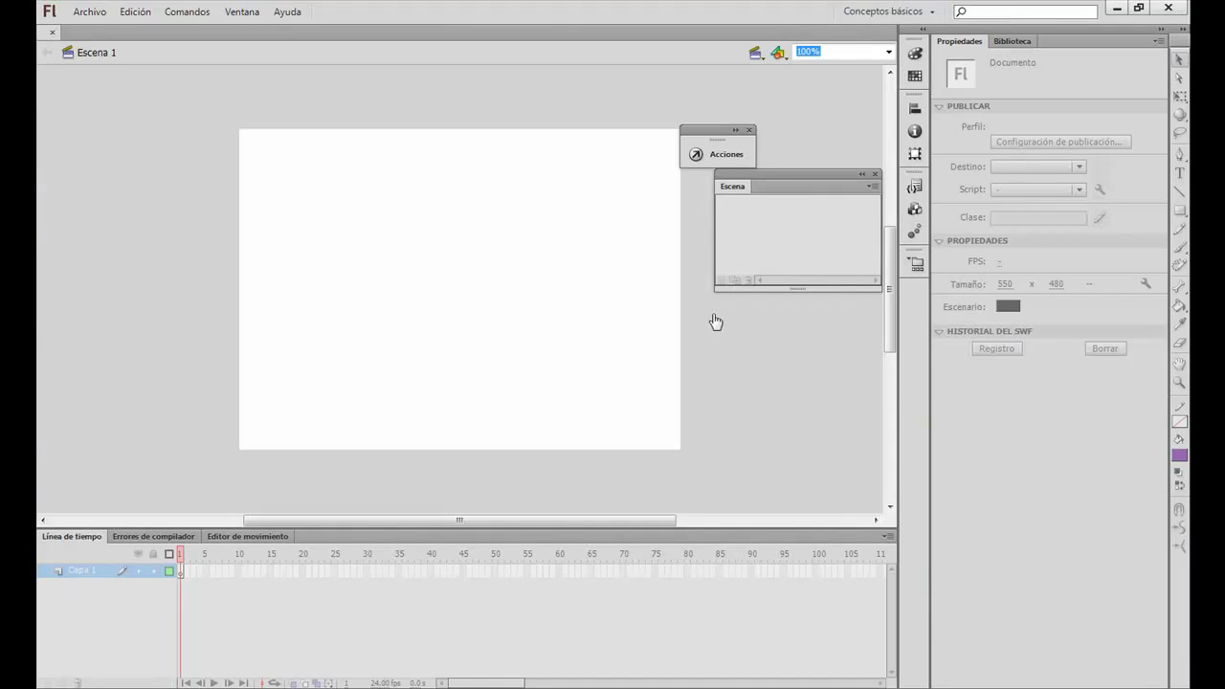
Step: Write a remark about a background image ("una imagen de fondo") in the sticky note and erase it
type("amos una imagen de fondo")
key("BackSpace")
key("BackSpace")
key("BackSpace")
key("BackSpace")
key("BackSpace")
key("BackSpace")
key("BackSpace")
key("BackSpace")
key("BackSpace")
key("BackSpace")
key("BackSpace")
key("BackSpace")
key("BackSpace")
key("BackSpace")
key("BackSpace")
key("BackSpace")
key("BackSpace")
key("BackSpace")
key("BackSpace")
key("BackSpace")
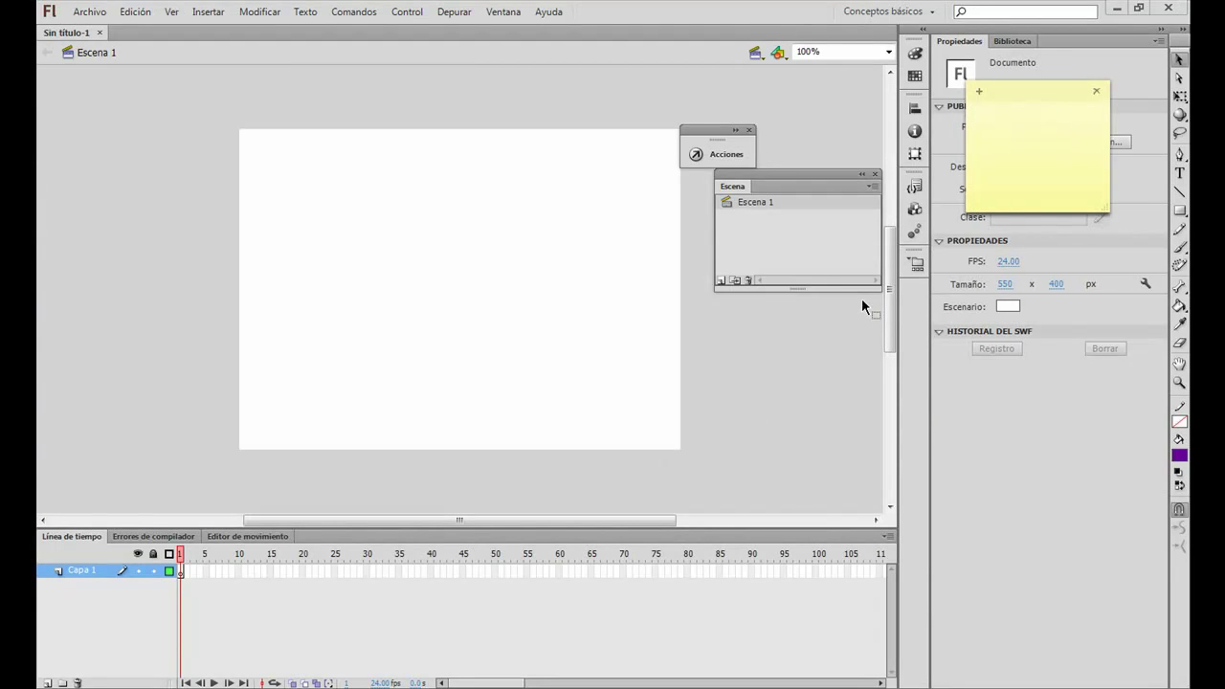
Step: Add a second layer to the timeline and rename the lower layer as fondo
left_click(47, 682)
double_click(93, 583)
type("fondo")
left_click(793, 252)
left_click(1117, 8)
left_click(58, 687)
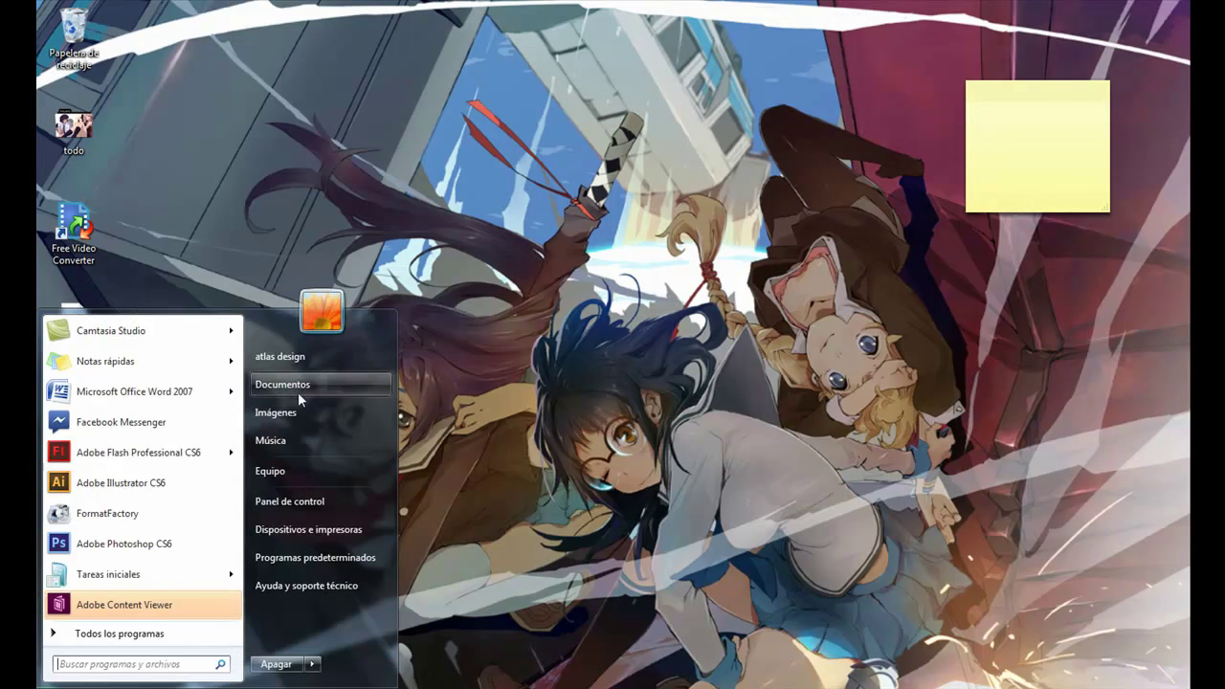
left_click(296, 411)
left_click(593, 333)
right_click(597, 330)
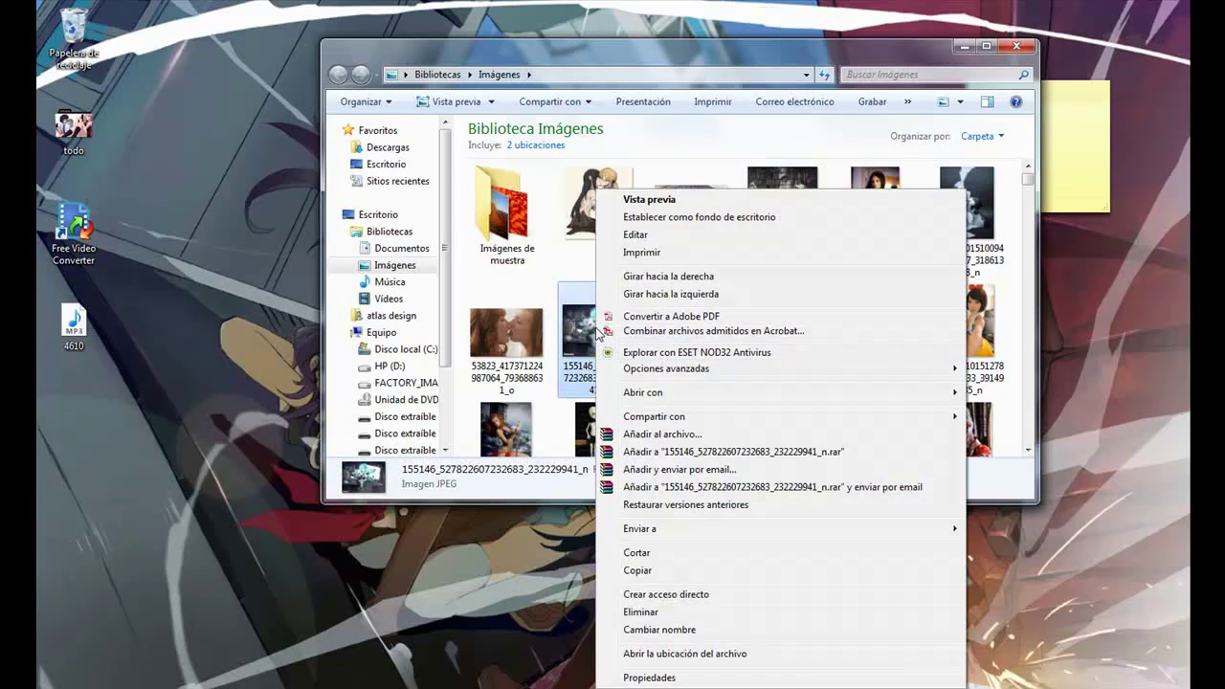
left_click(699, 571)
left_click(1016, 45)
right_click(171, 375)
left_click(211, 445)
Step: Place the desktop image on the fondo layer, centred and matched to the stage size, and select the Capa 2 layer
left_click_drag(153, 330, 367, 374)
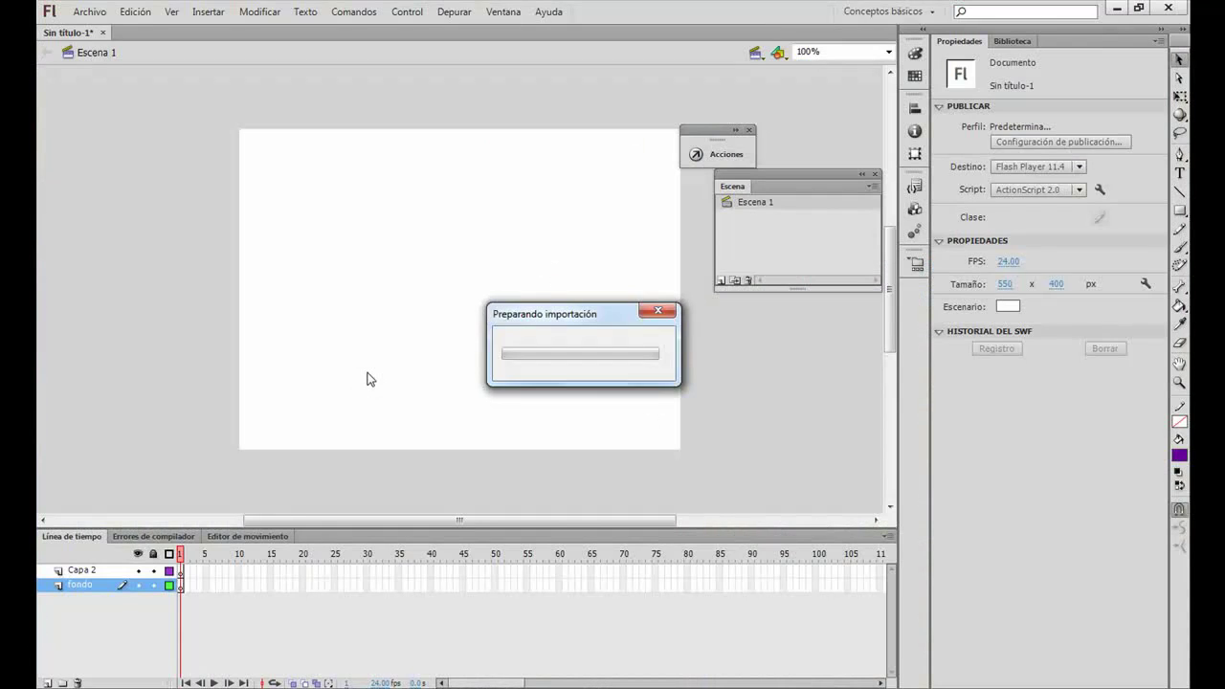
left_click(915, 108)
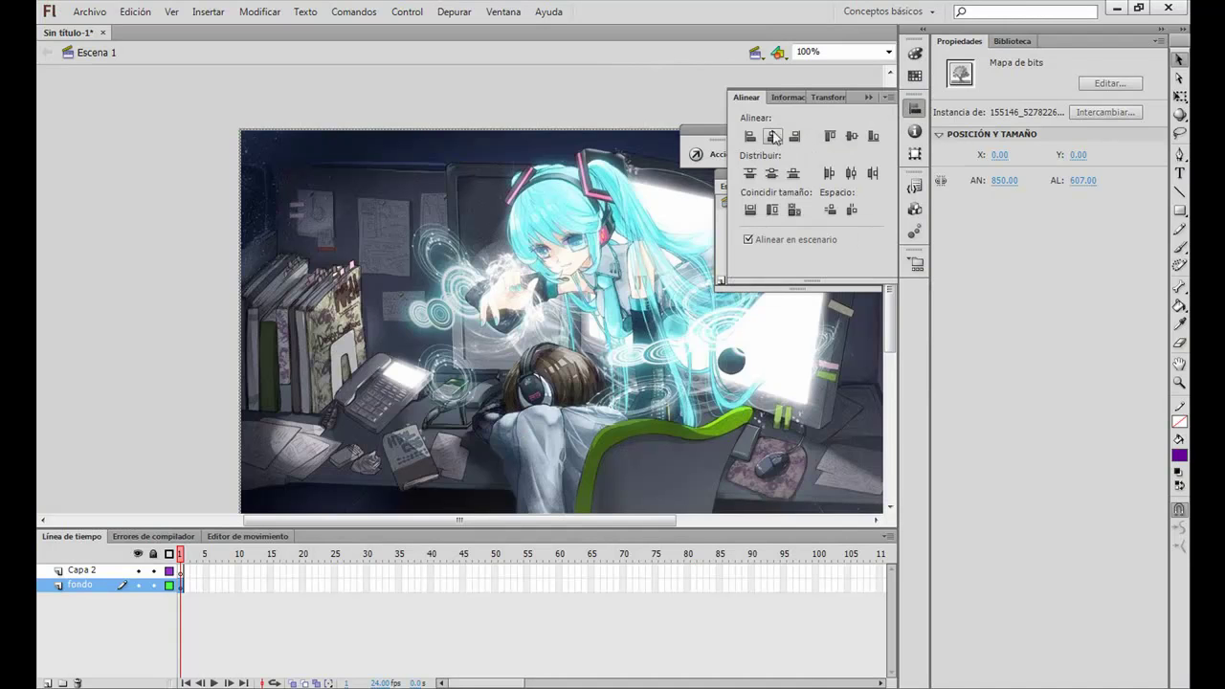
left_click(773, 136)
left_click(851, 137)
left_click(793, 210)
left_click(737, 378)
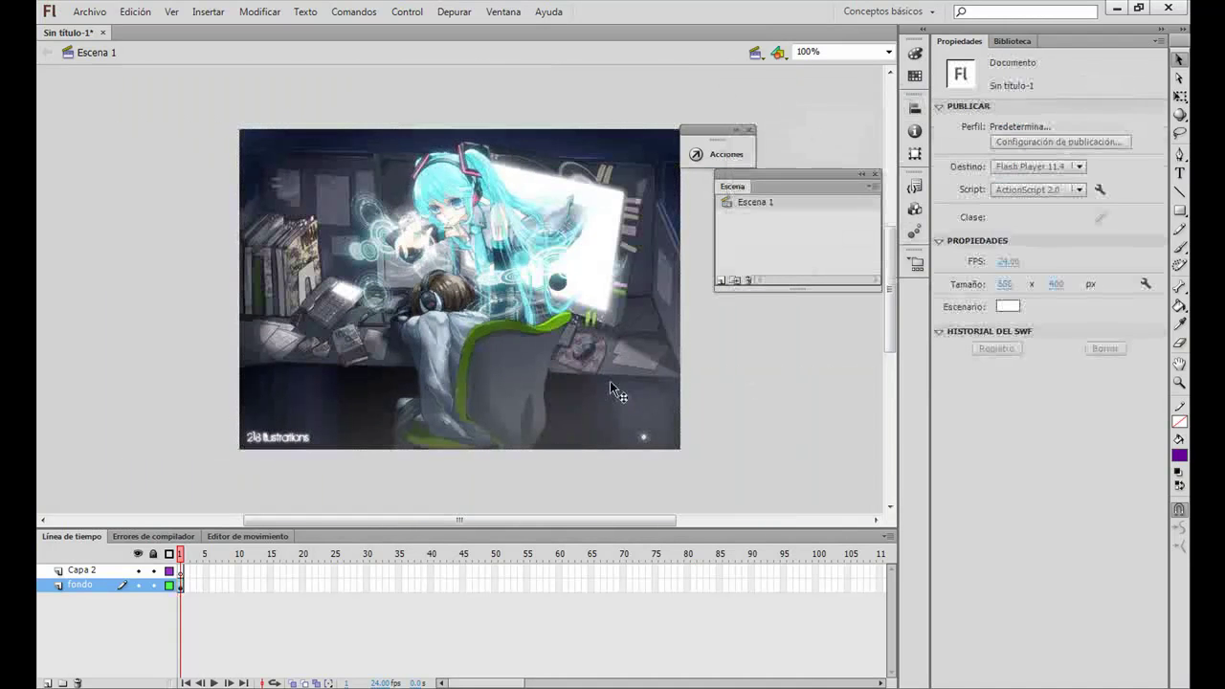
left_click(101, 573)
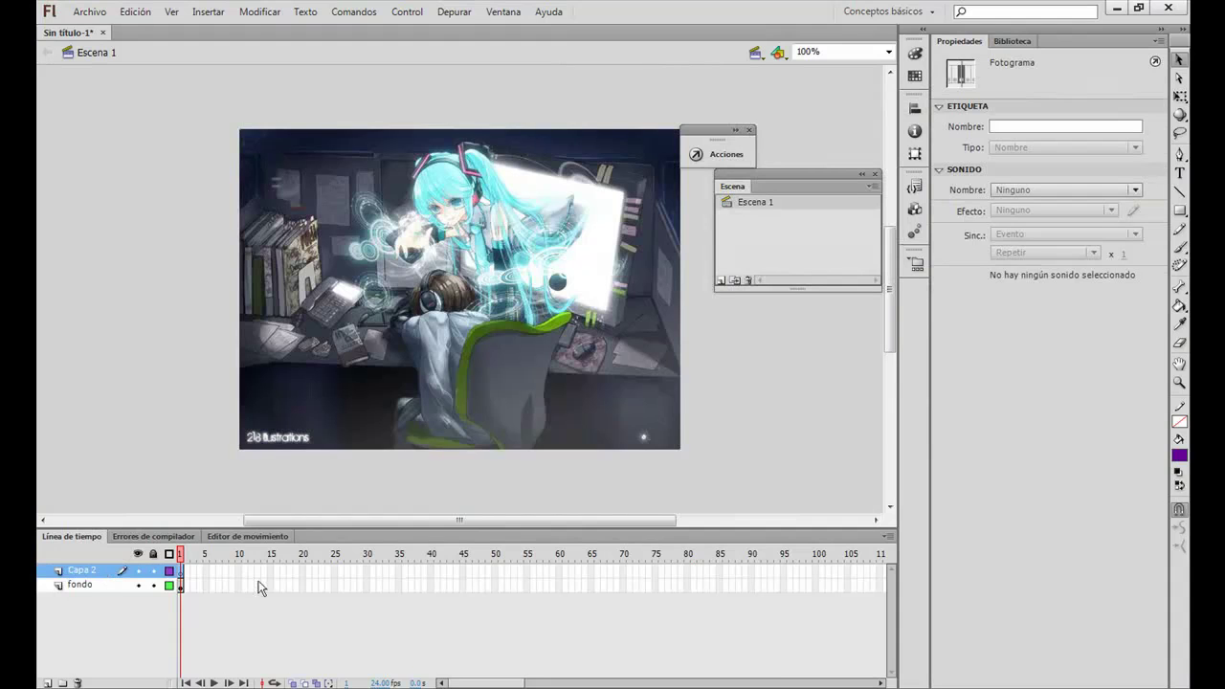
Step: Write "COLOCAMOS UN BOTON" in the sticky note, erase it and return to the Flash document
left_click(308, 687)
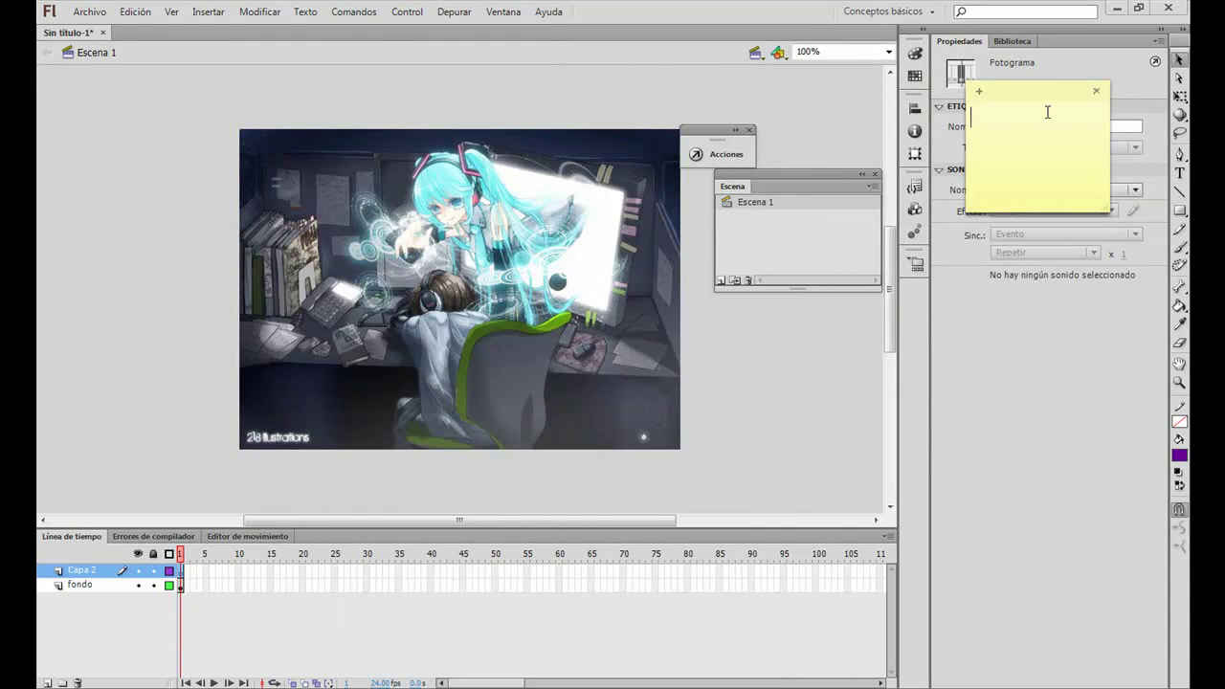
type("COLOCAMOS UN BOTON")
key("BackSpace")
key("BackSpace")
key("BackSpace")
key("BackSpace")
key("BackSpace")
key("BackSpace")
key("BackSpace")
key("BackSpace")
key("BackSpace")
key("BackSpace")
key("BackSpace")
key("BackSpace")
key("BackSpace")
key("BackSpace")
key("BackSpace")
key("BackSpace")
key("BackSpace")
key("BackSpace")
left_click(753, 104)
Step: Open the common Buttons library and expand its classic buttons folder
left_click(503, 11)
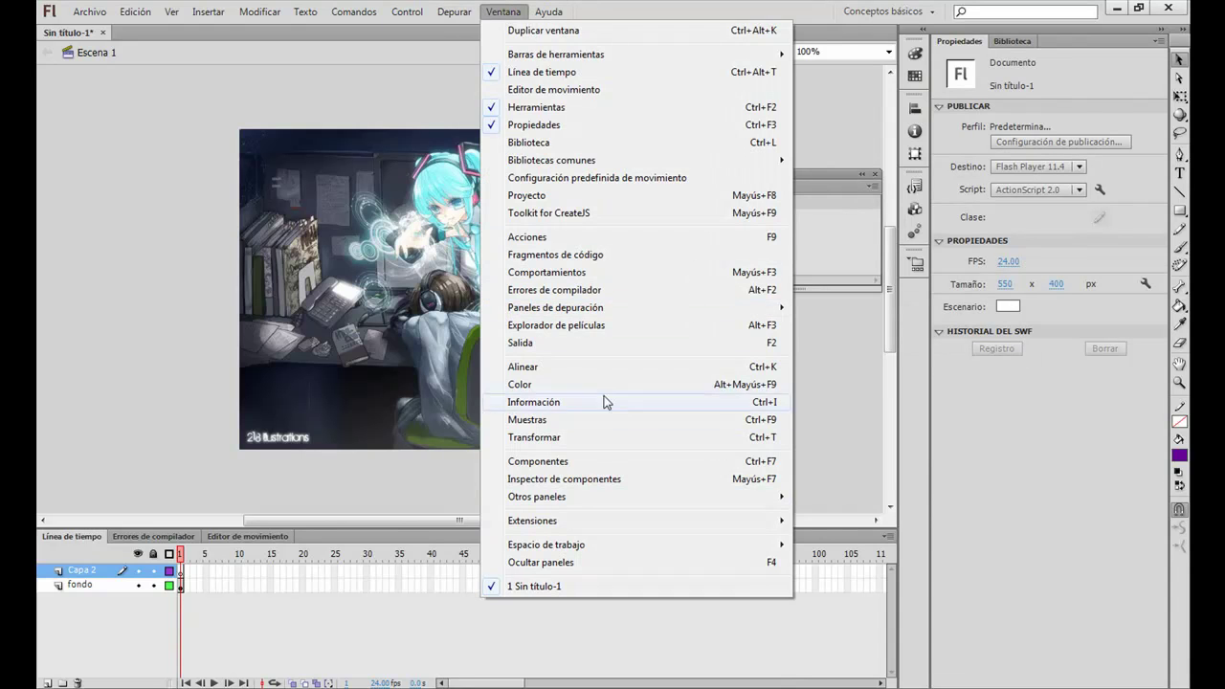
mouse_move(746, 160)
left_click(828, 159)
scroll(646, 450, "down", 5)
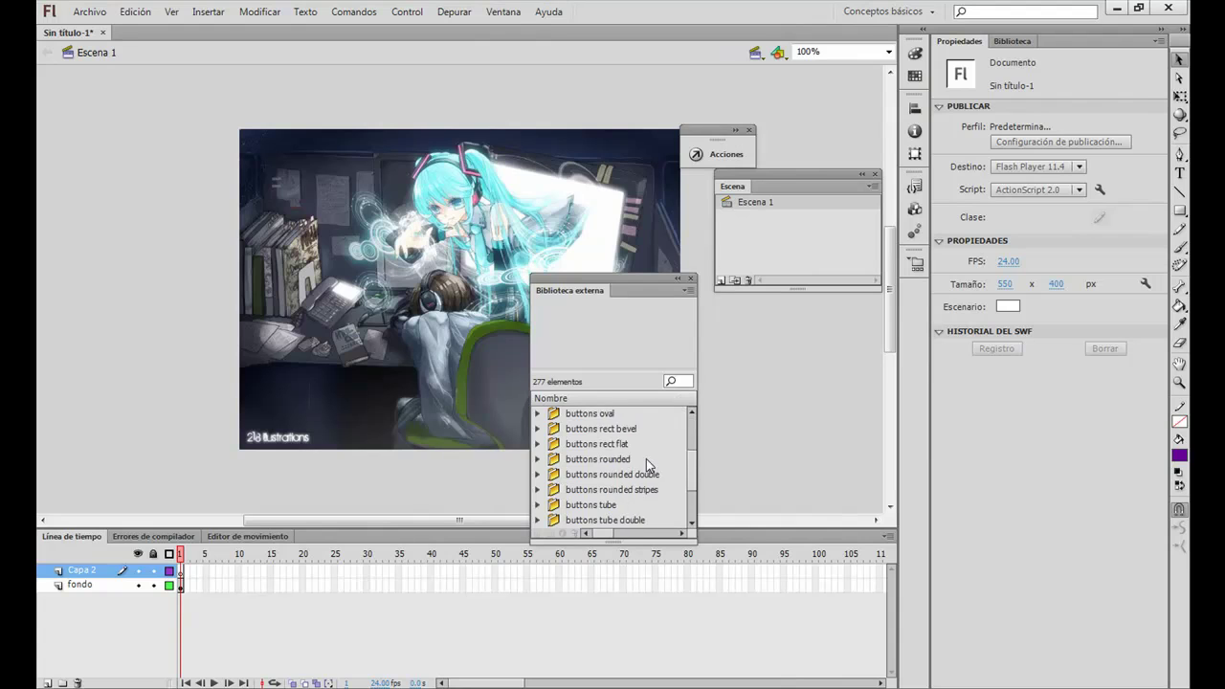
double_click(596, 474)
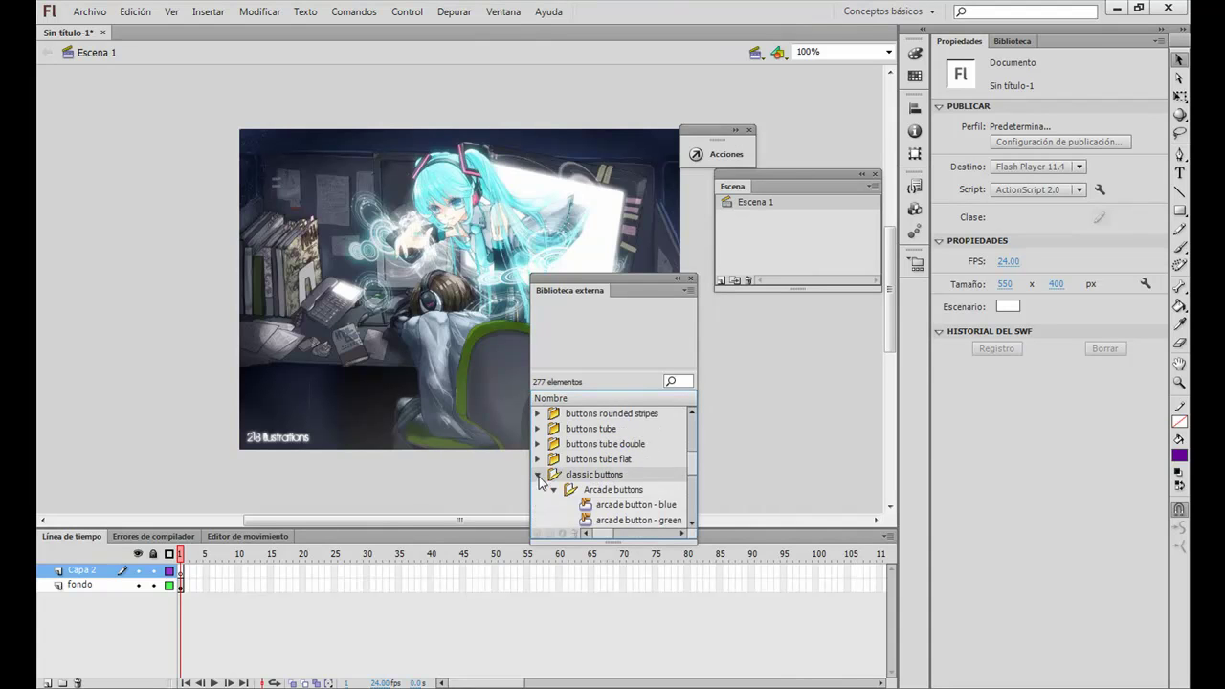
Step: Preview the buttons in the Arcade buttons and Circle Buttons folders of the classic buttons
scroll(612, 479, "down", 1)
left_click(634, 505)
scroll(631, 488, "down", 1)
left_click(628, 474)
left_click(555, 445)
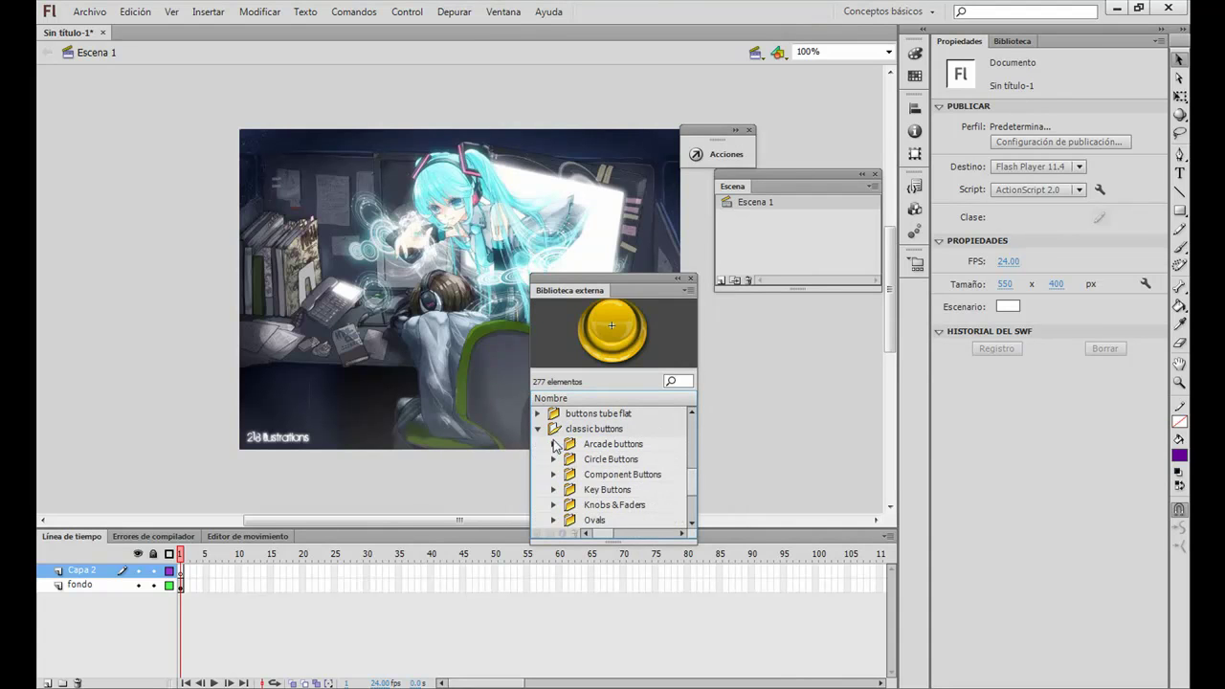
left_click(554, 459)
left_click(623, 489)
left_click(623, 502)
scroll(623, 502, "down", 2)
left_click(623, 473)
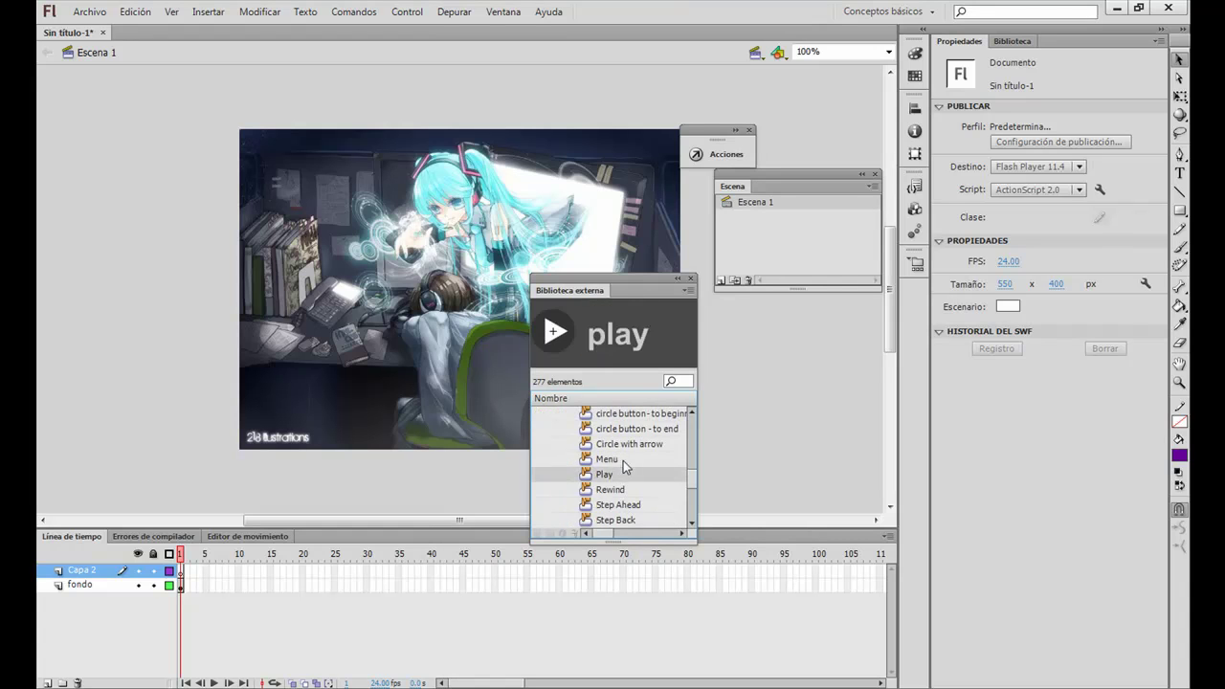
left_click(623, 460)
scroll(623, 460, "down", 1)
left_click(620, 489)
scroll(622, 479, "up", 5)
left_click(553, 459)
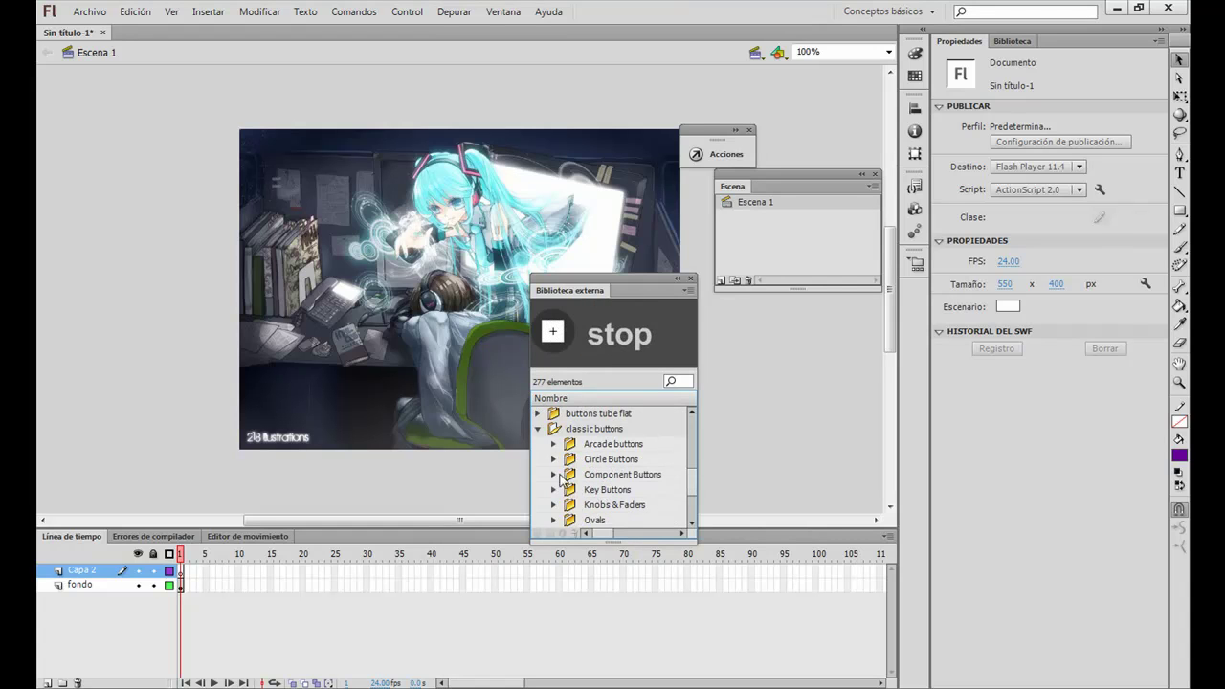
Step: Preview the buttons in the Component Buttons folder, including the push button
left_click(553, 475)
left_click(601, 490)
left_click(614, 505)
scroll(617, 505, "down", 1)
left_click(622, 476)
left_click(629, 491)
scroll(627, 492, "down", 1)
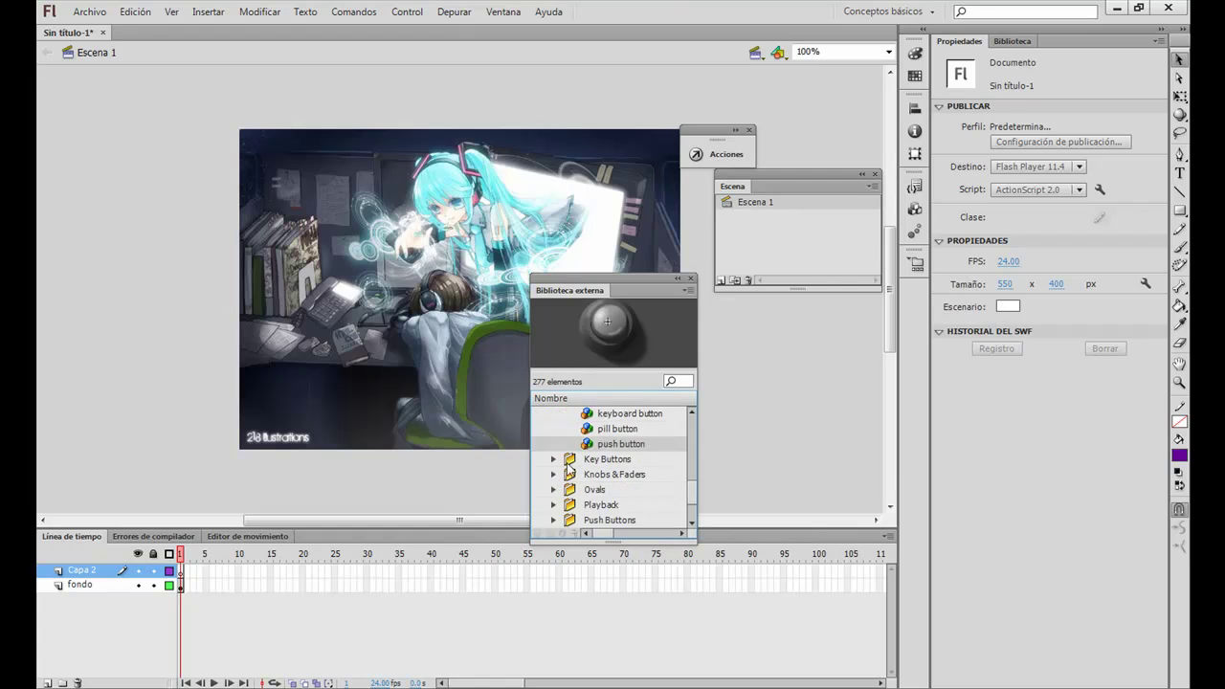
Step: Preview the Key Buttons folder and place the key - labelled button on the stage at about X 116, Y 185
left_click(554, 459)
left_click(601, 476)
left_click(621, 491)
left_click(623, 504)
scroll(623, 502, "down", 1)
left_click(622, 478)
left_click(623, 489)
left_click(625, 475)
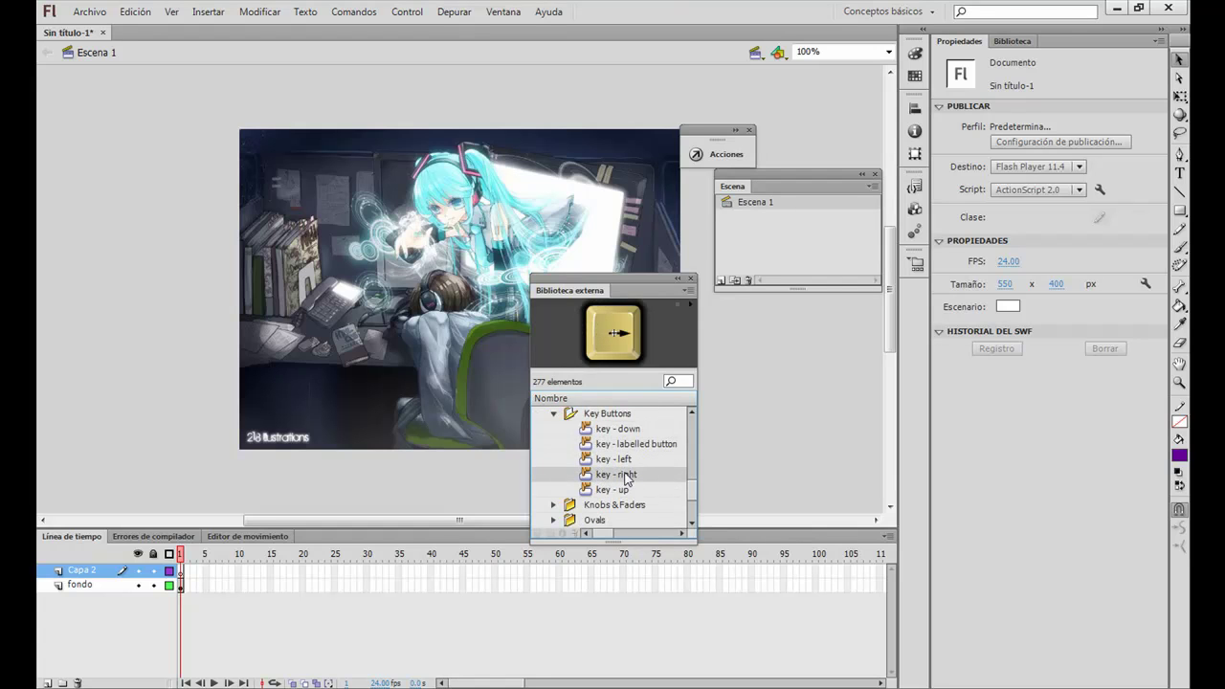
left_click(617, 446)
left_click_drag(617, 446, 331, 280)
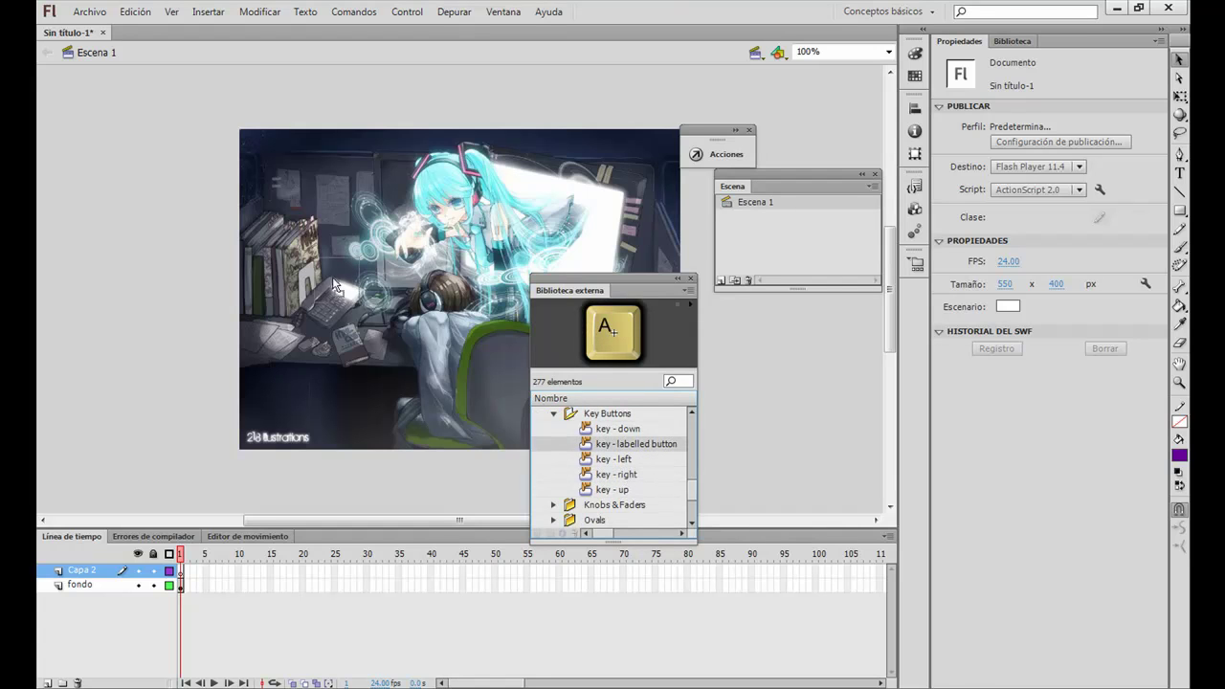
Step: Collapse the external library panel and move it clear of the stage
left_click(677, 279)
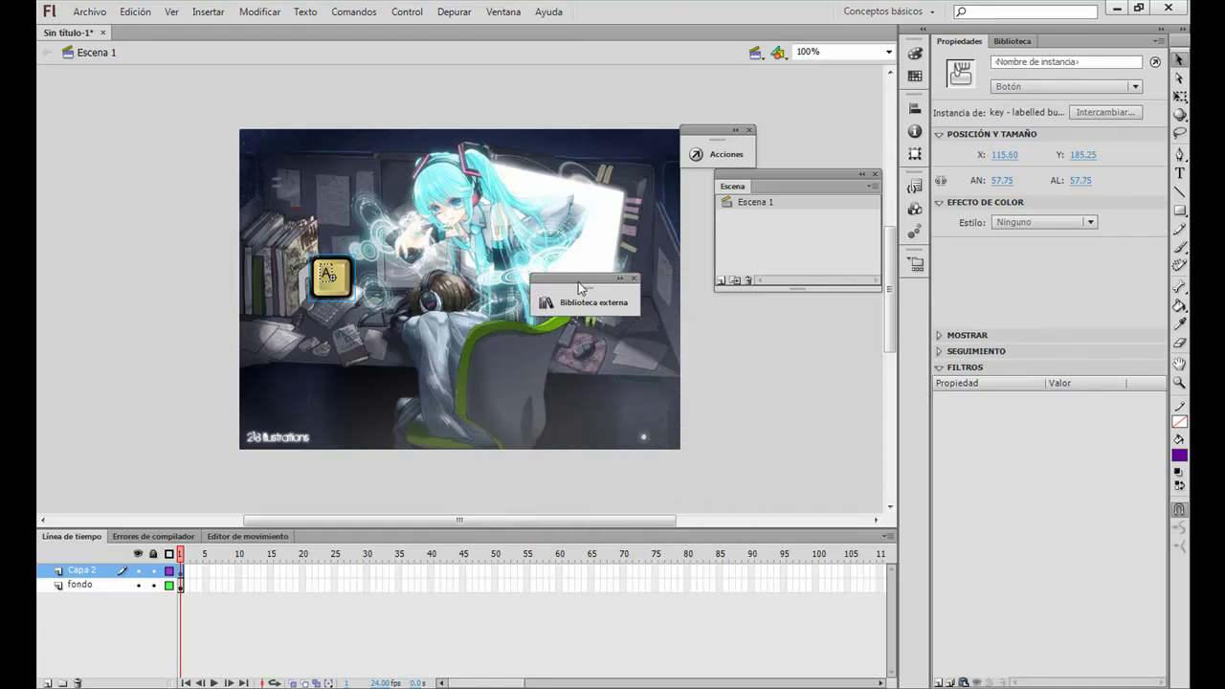
left_click_drag(578, 282, 809, 326)
left_click(700, 446)
Step: Move the key button up to just above the bookshelf's books and lock the fondo layer
left_click_drag(334, 281, 310, 222)
left_click(153, 585)
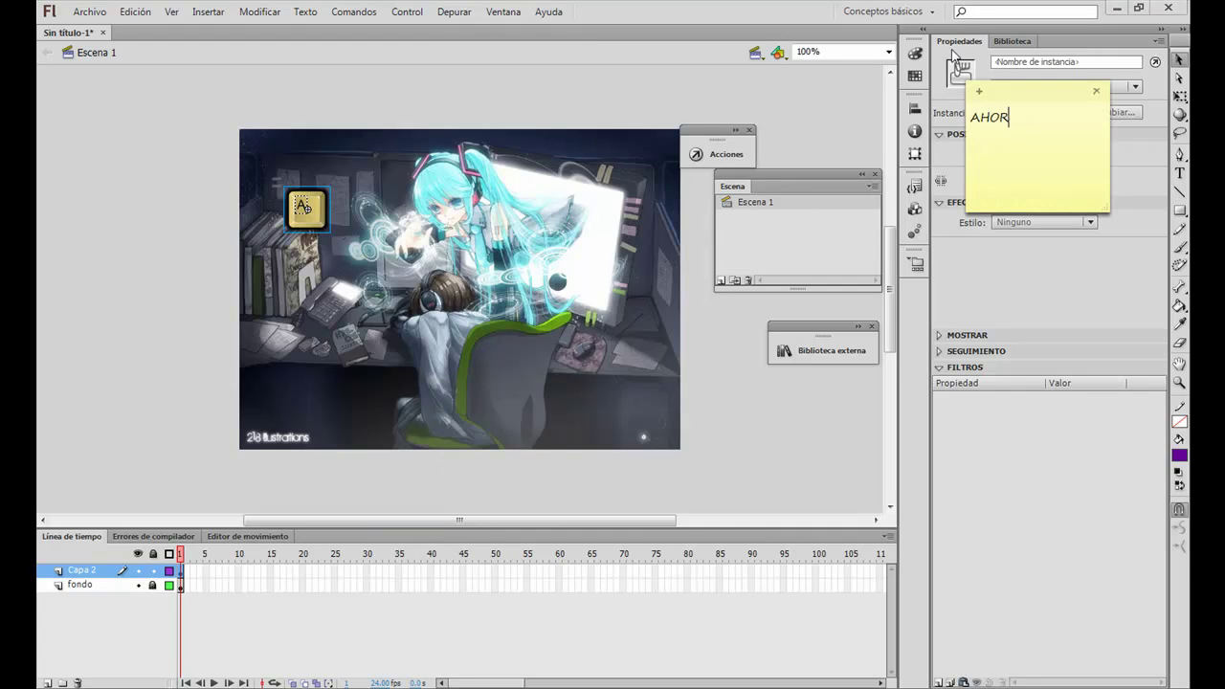
Step: Write in the sticky note that the button gets a sound, preferably in MP3 or WMA, and erase the text
type("A LE COLOCAM")
type("OS UN SONIDO AL BOTON DE PREFERENCIA EN MP3 O")
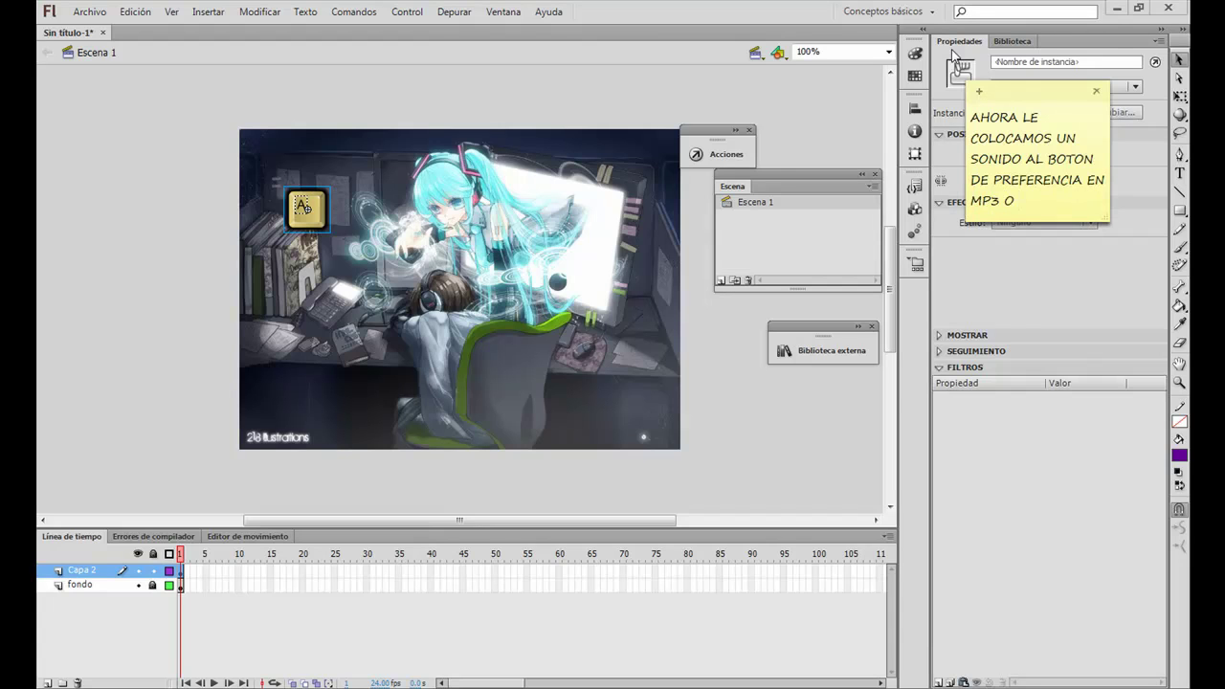
type(" WMA")
key("BackSpace")
key("BackSpace")
key("BackSpace")
key("BackSpace")
key("BackSpace")
key("BackSpace")
key("BackSpace")
key("BackSpace")
key("BackSpace")
key("BackSpace")
key("BackSpace")
key("BackSpace")
key("BackSpace")
key("BackSpace")
key("BackSpace")
key("BackSpace")
key("BackSpace")
key("BackSpace")
key("BackSpace")
key("BackSpace")
Step: Write "IMPORTAMOS EL SONIDO DEL CLICK DEL BOTON" in the sticky note, clear it and return to the document
type("IMPORTAMOS EL SONIDO DEL CLICK DEL BOTON")
left_click_drag(1047, 160, 936, 97)
key("BackSpace")
left_click(260, 66)
Step: Import the button's click sound file into the document's library
left_click(90, 11)
mouse_move(191, 252)
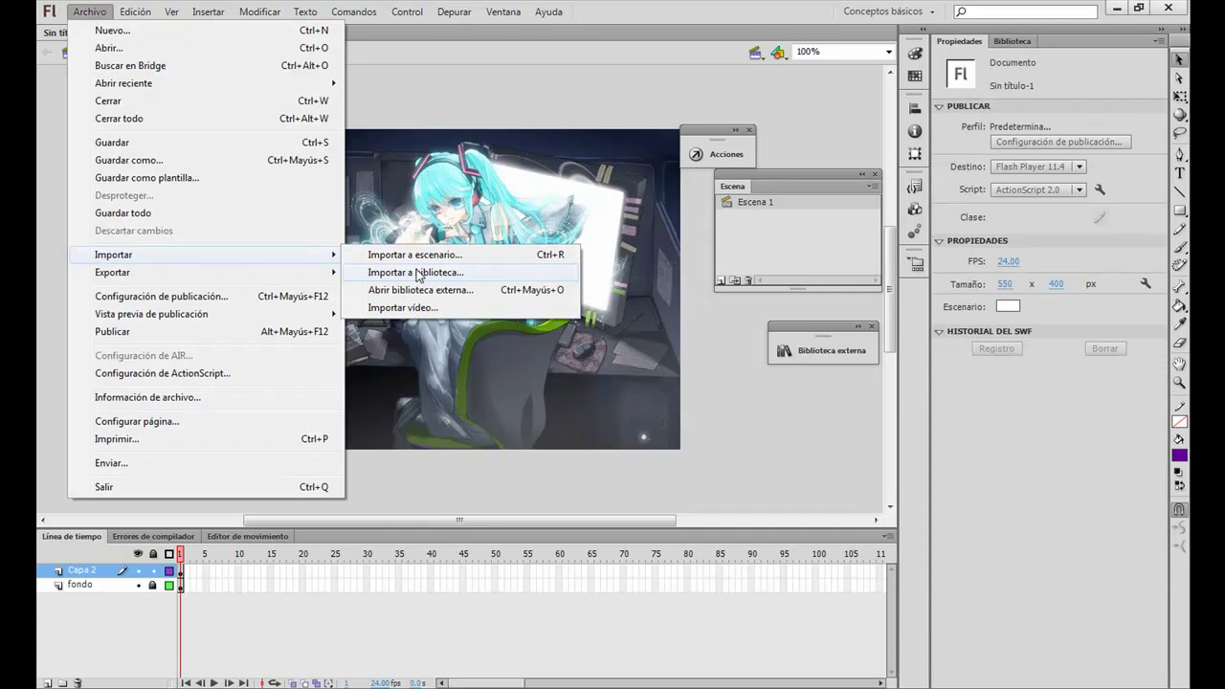
left_click(459, 272)
left_click(436, 189)
left_click(470, 357)
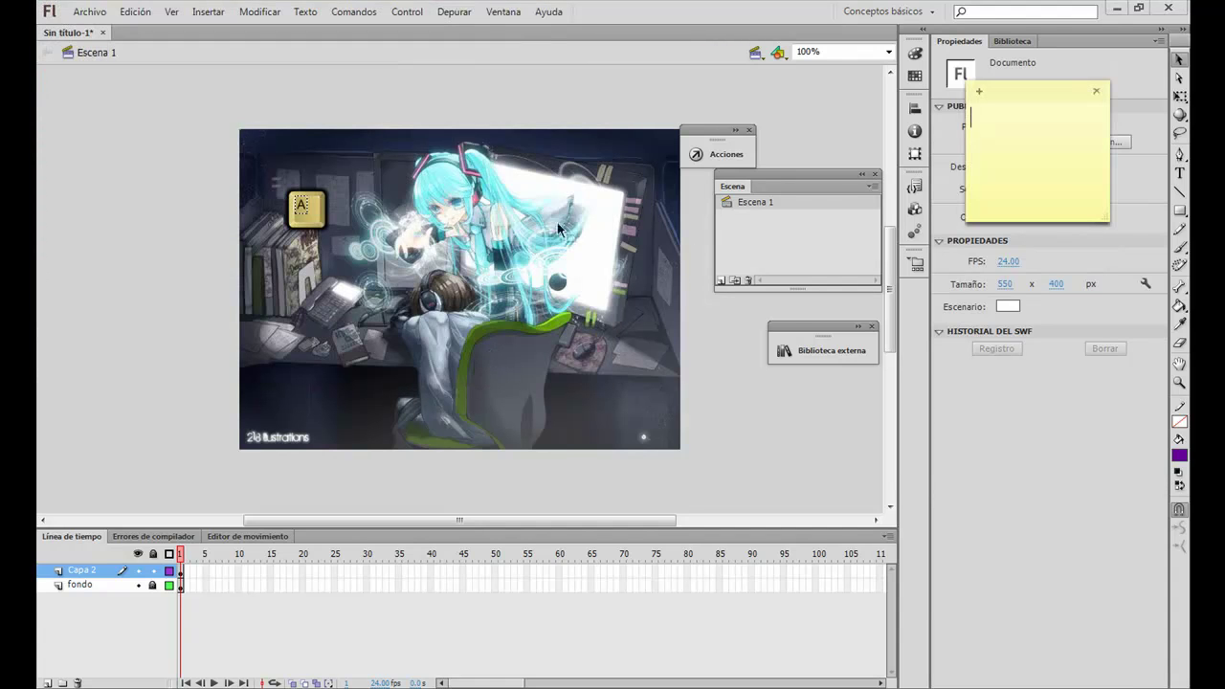
Step: Write "AHORA PARA COLOCAR EL SONIDO QUE FUE IMPORTADO A LA BIBLIOTECA" in the sticky note and erase it
type("AHORA PARA COLOCA")
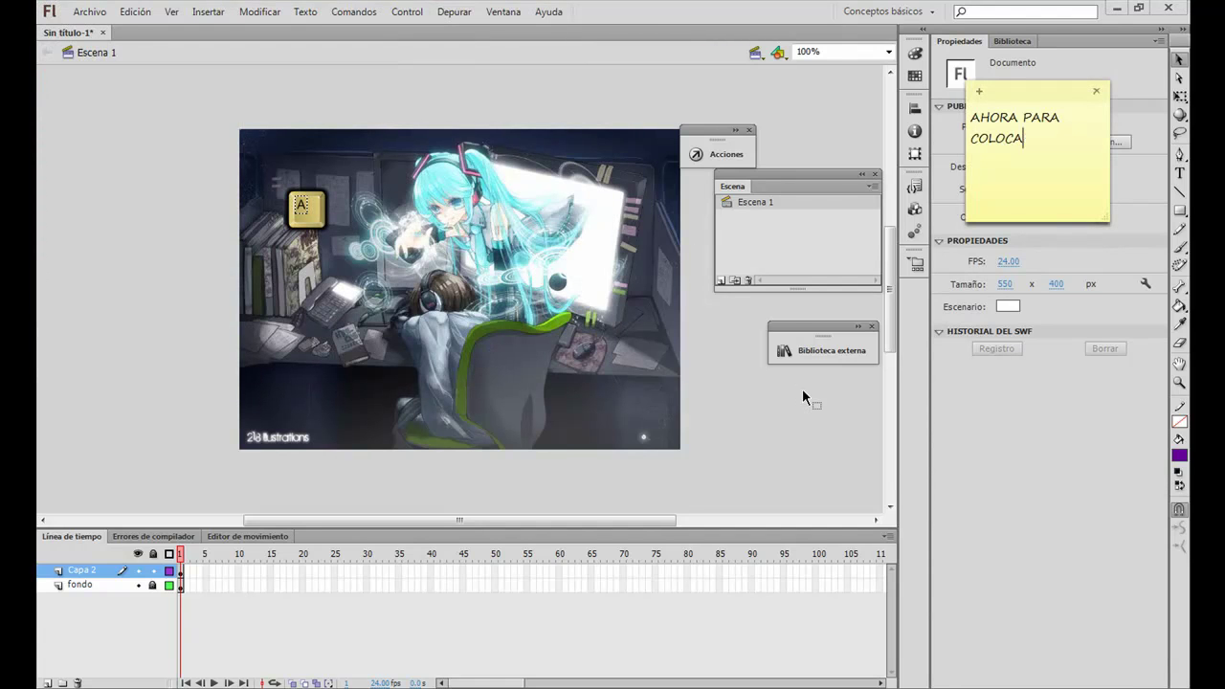
type("R EL SONIDO QUE FUE I")
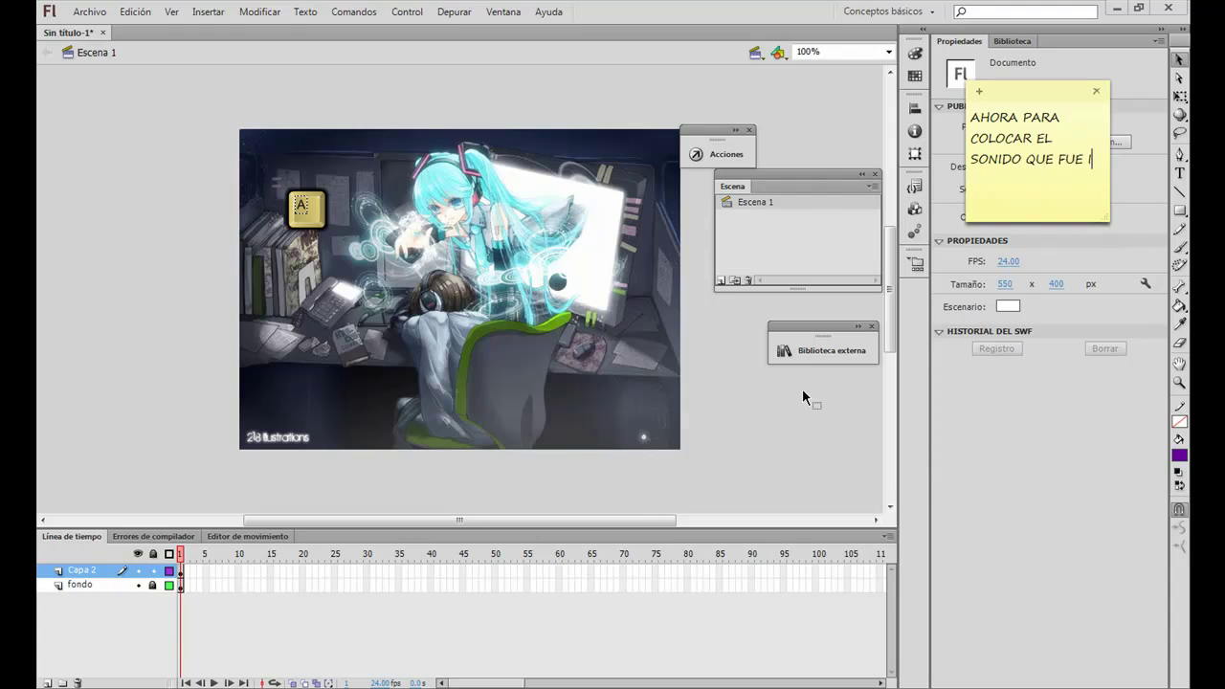
type("MPORTADO A LA BIBLIOTE")
type("C")
key("BackSpace")
key("BackSpace")
key("BackSpace")
key("BackSpace")
key("BackSpace")
key("BackSpace")
key("BackSpace")
key("BackSpace")
key("BackSpace")
key("BackSpace")
key("BackSpace")
key("BackSpace")
key("BackSpace")
key("BackSpace")
key("BackSpace")
key("BackSpace")
key("BackSpace")
key("BackSpace")
key("BackSpace")
key("BackSpace")
Step: Write "DAMOS CLICK" in the sticky note and erase the text
type("DAMOS CLICK")
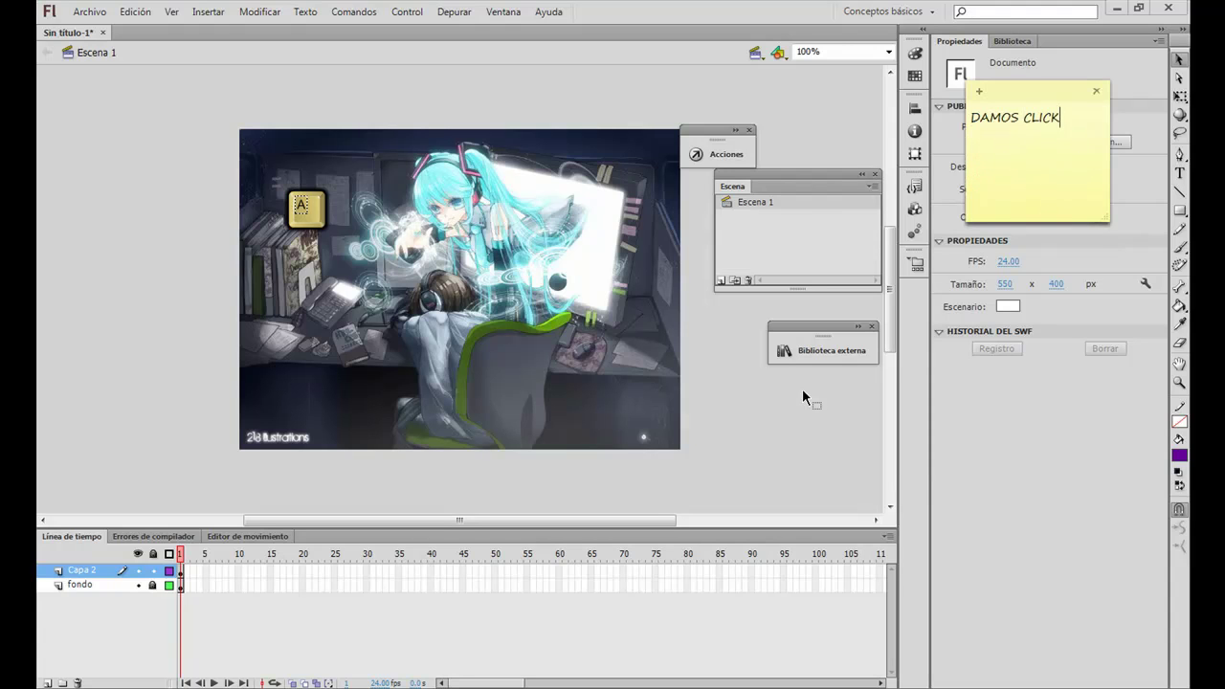
key("BackSpace")
key("BackSpace")
key("BackSpace")
key("BackSpace")
key("BackSpace")
key("BackSpace")
key("BackSpace")
key("BackSpace")
key("BackSpace")
key("BackSpace")
key("BackSpace")
key("BackSpace")
key("BackSpace")
key("BackSpace")
key("BackSpace")
key("BackSpace")
key("BackSpace")
key("BackSpace")
key("BackSpace")
key("BackSpace")
Step: Open the key button for symbol editing and select the pressed-state frame of its hilites 1 layer
double_click(306, 207)
scroll(272, 520, "down", 2)
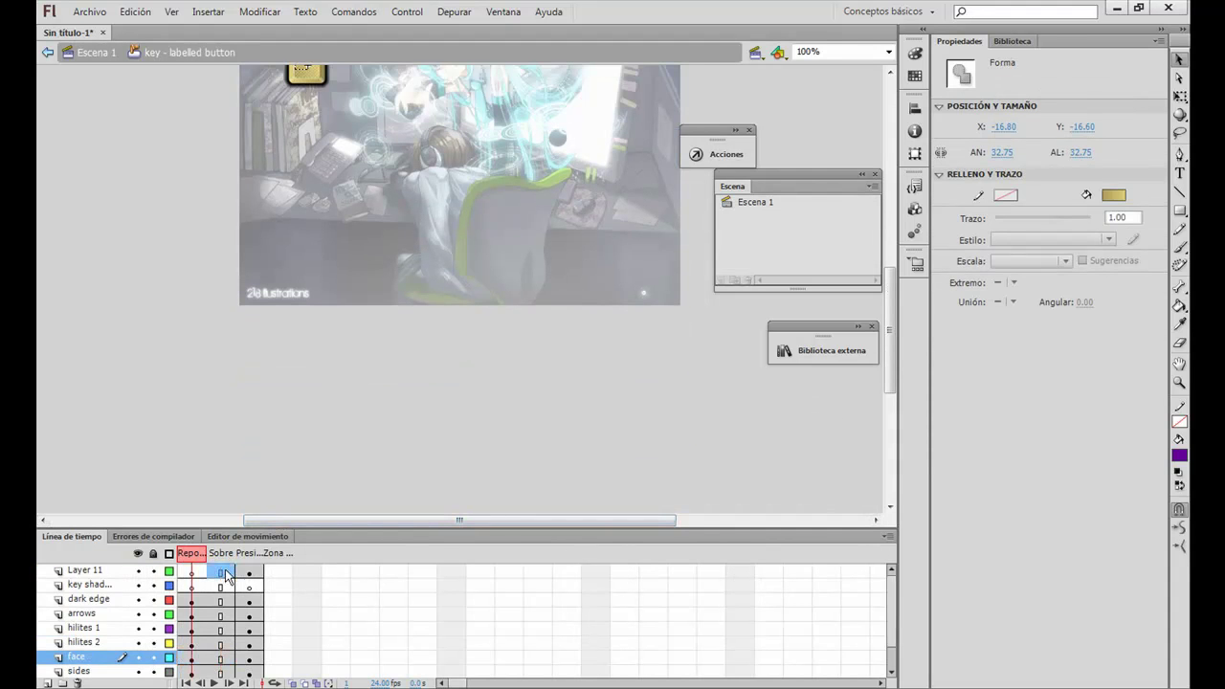
left_click(225, 574)
scroll(225, 574, "down", 2)
left_click(249, 599)
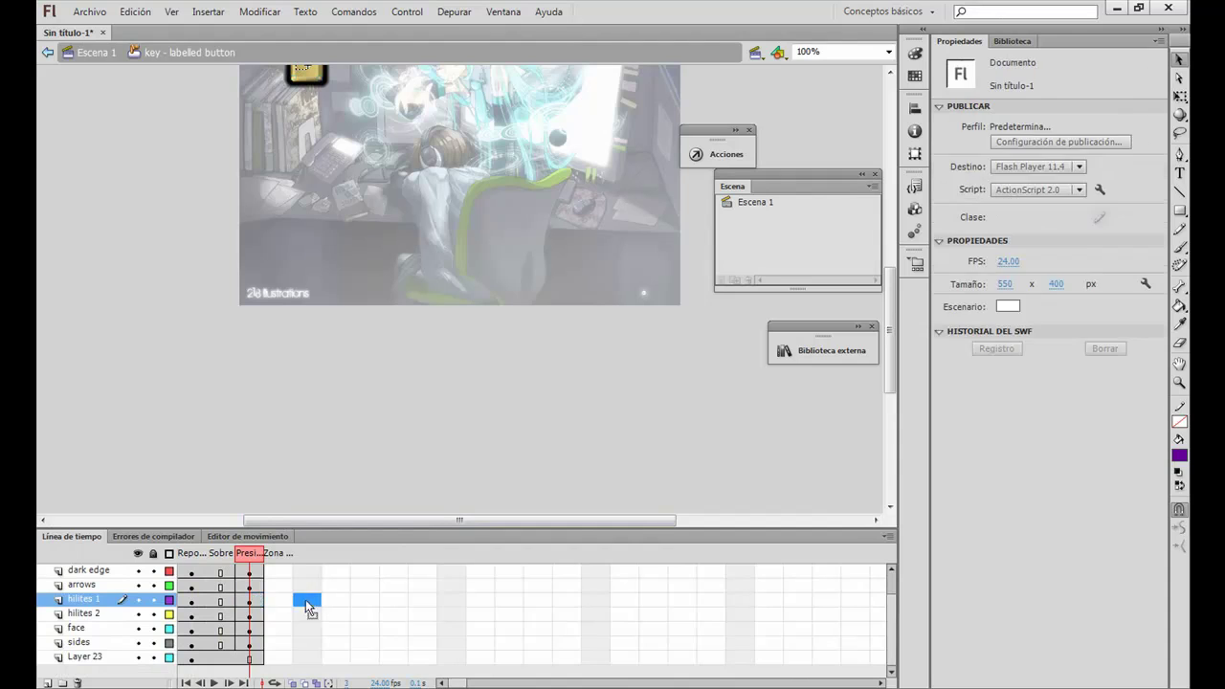
Step: Write "Y LO COLOCAMOS YA SEA EN SOBRE O CUANDO SE PRESIONA YO UTILIZARE EL PRESIONADO" in the sticky note
left_click(459, 687)
type("Y LO COLOCAMOS")
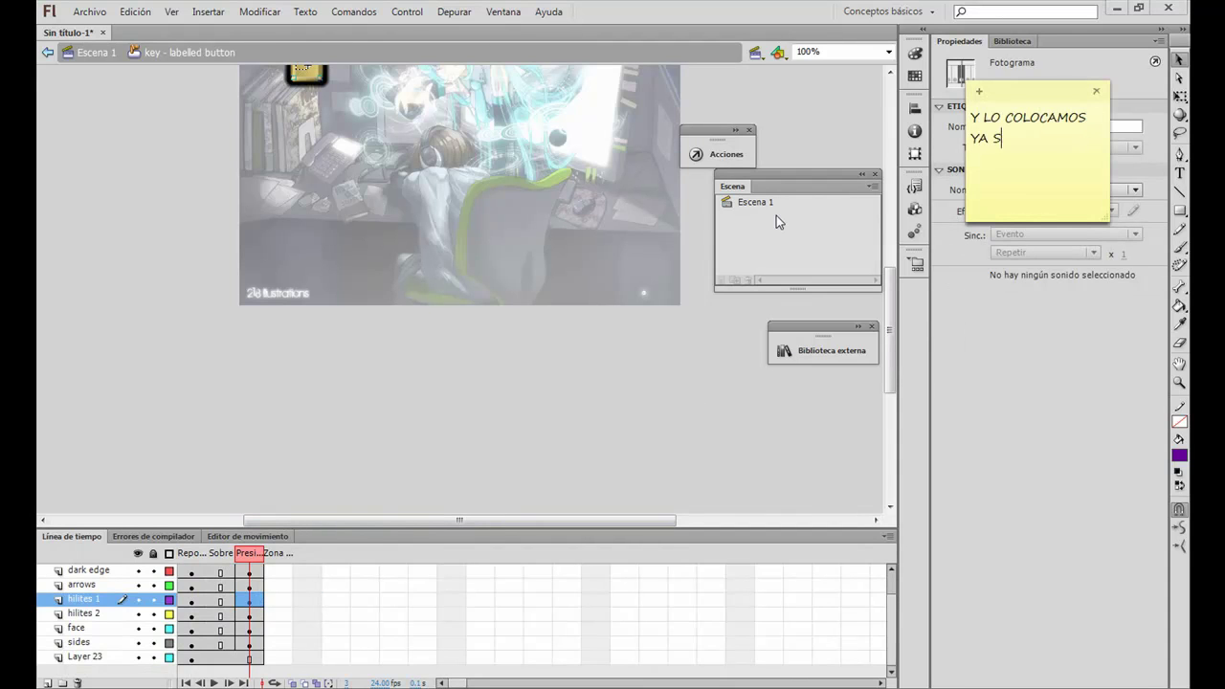
type(" YA SEA EN SOBRE O CUANDO")
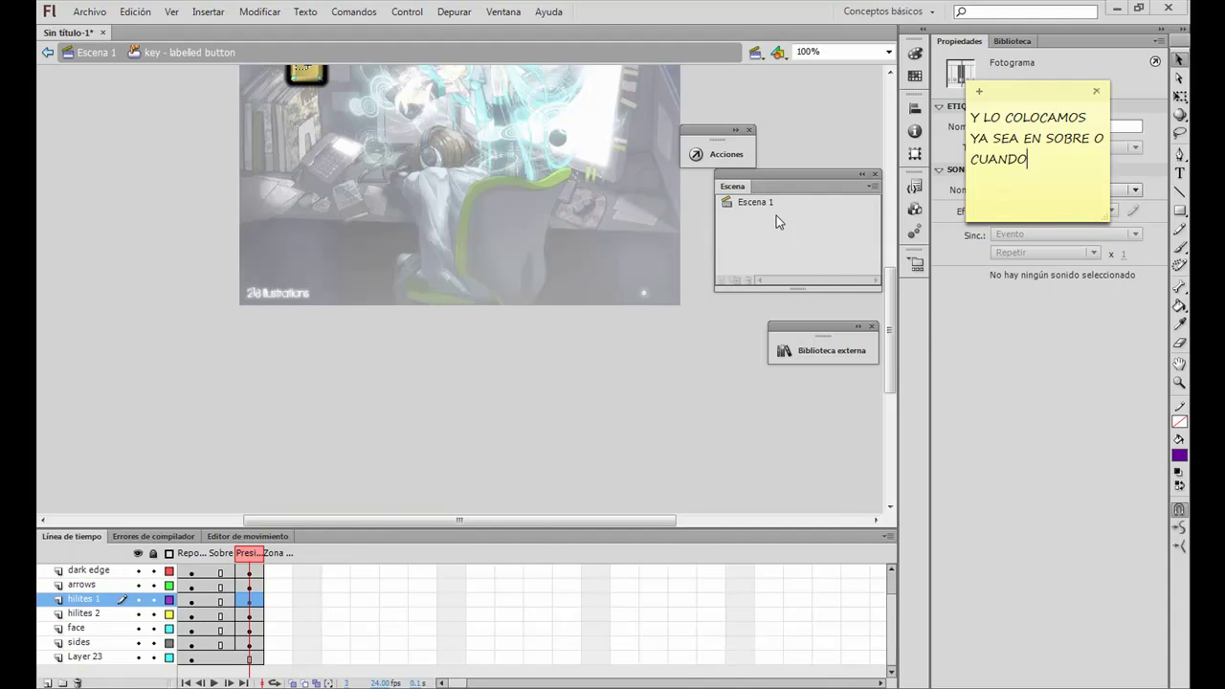
type(" SE PRESIONA YO UTILIZARE EL PRESIONADO")
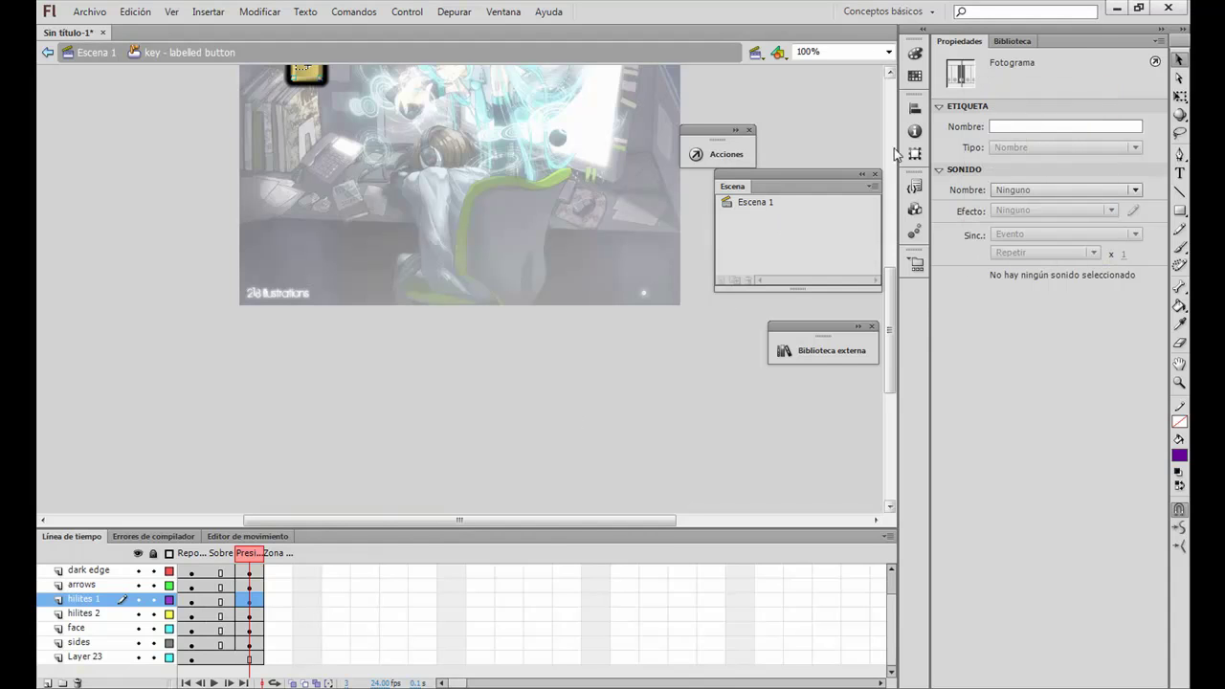
Step: Place the library sound 4610.mp3 in the button's pressed-state frame and check that frame across the button's layers
left_click(1012, 42)
left_click_drag(890, 290, 891, 223)
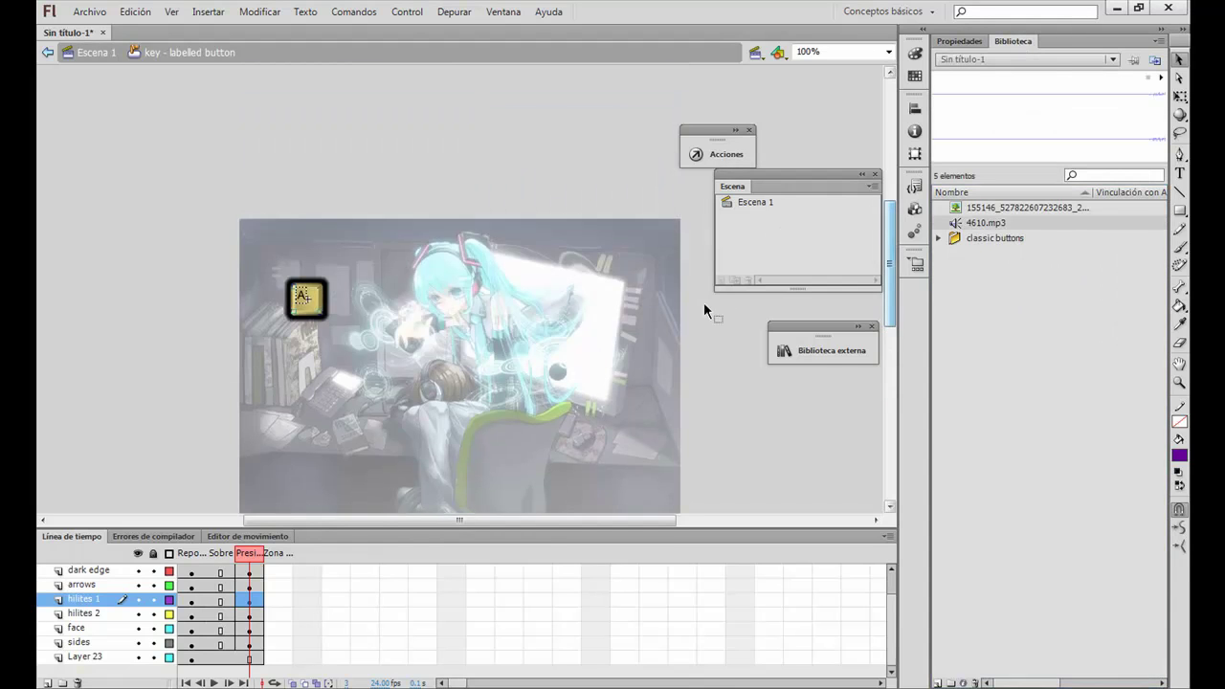
left_click(253, 587)
left_click(253, 573)
left_click(254, 587)
left_click(254, 602)
left_click(254, 616)
left_click(255, 630)
left_click(255, 645)
scroll(255, 633, "up", 1)
left_click(254, 631)
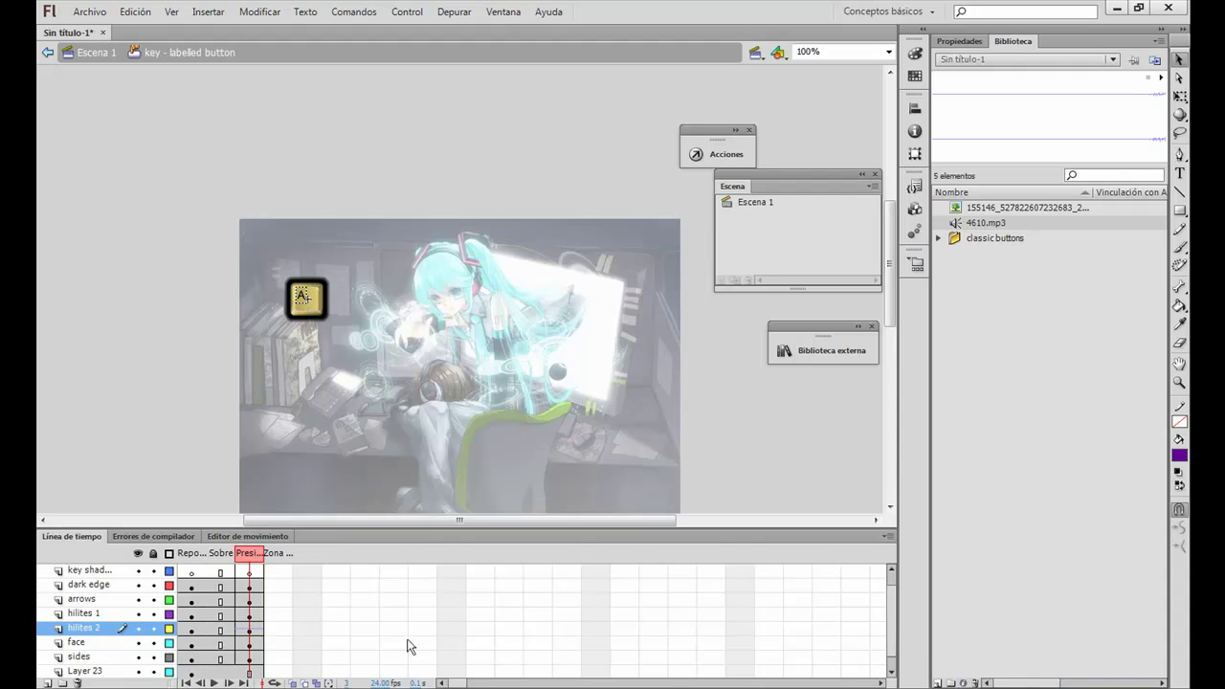
Step: Write "YA TIENE EL SONIDO SE MARCA CON UNA LINEA HORIZONTAL" in the sticky note and erase it
left_click(294, 685)
type("TIENE E")
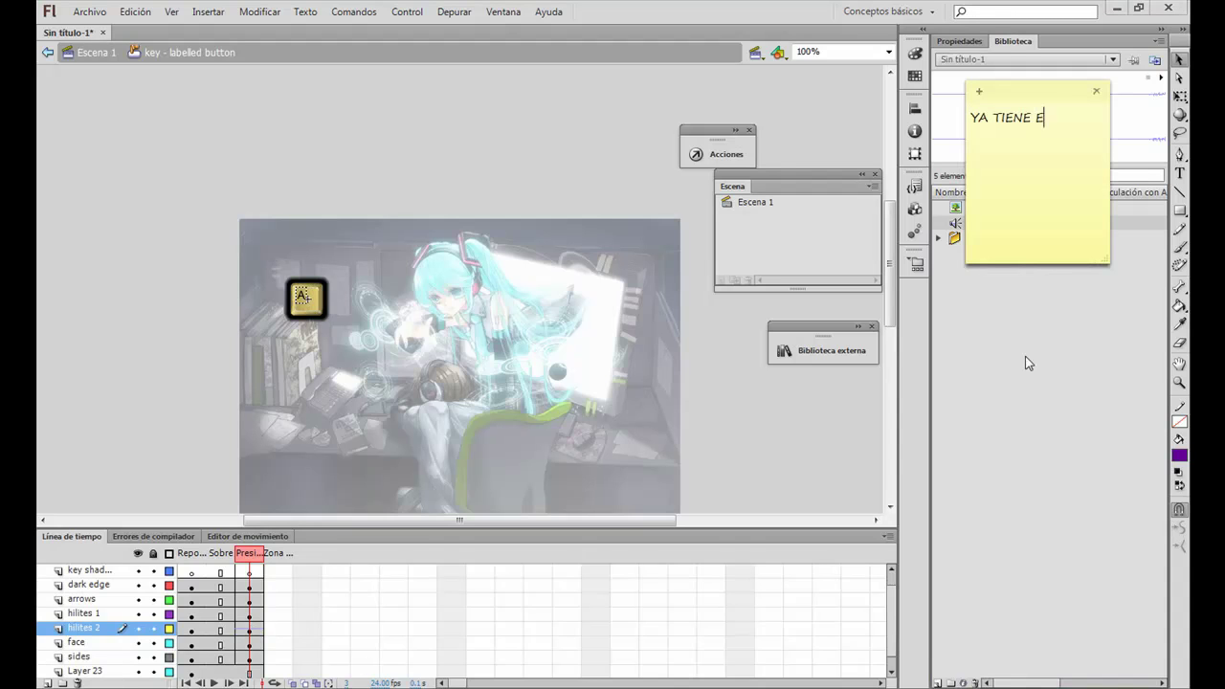
type("L SONIDO SE MARCA CO")
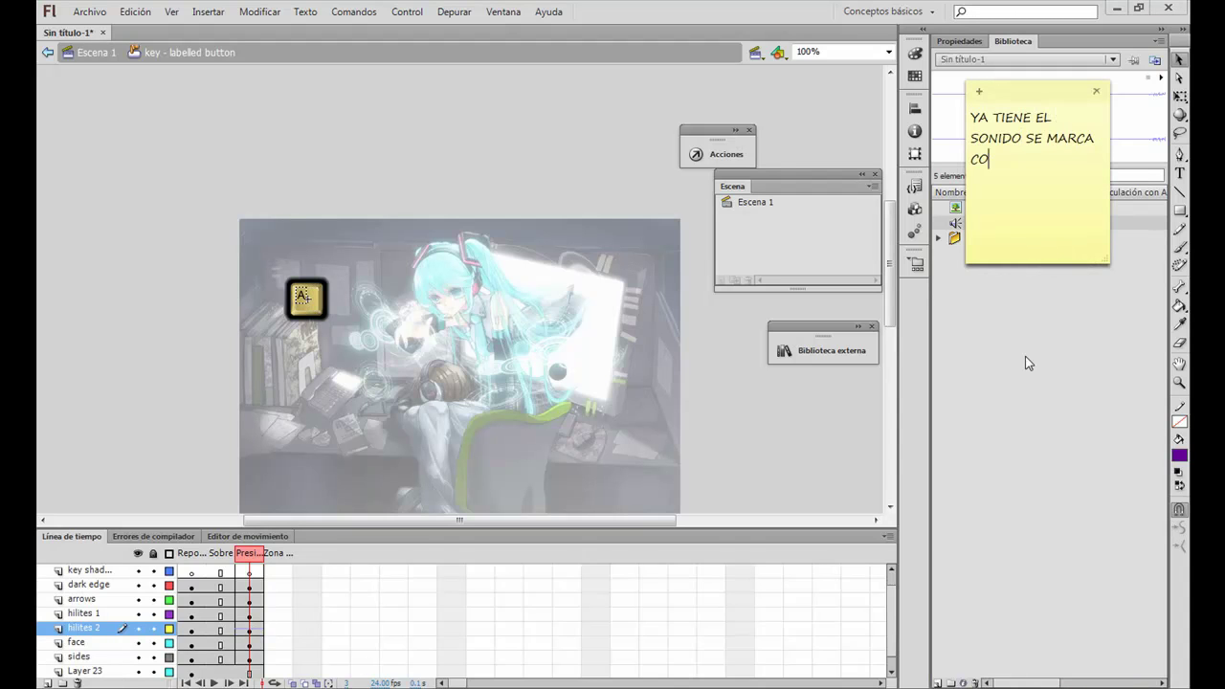
type("N UNA LINEA HORIZONTAL")
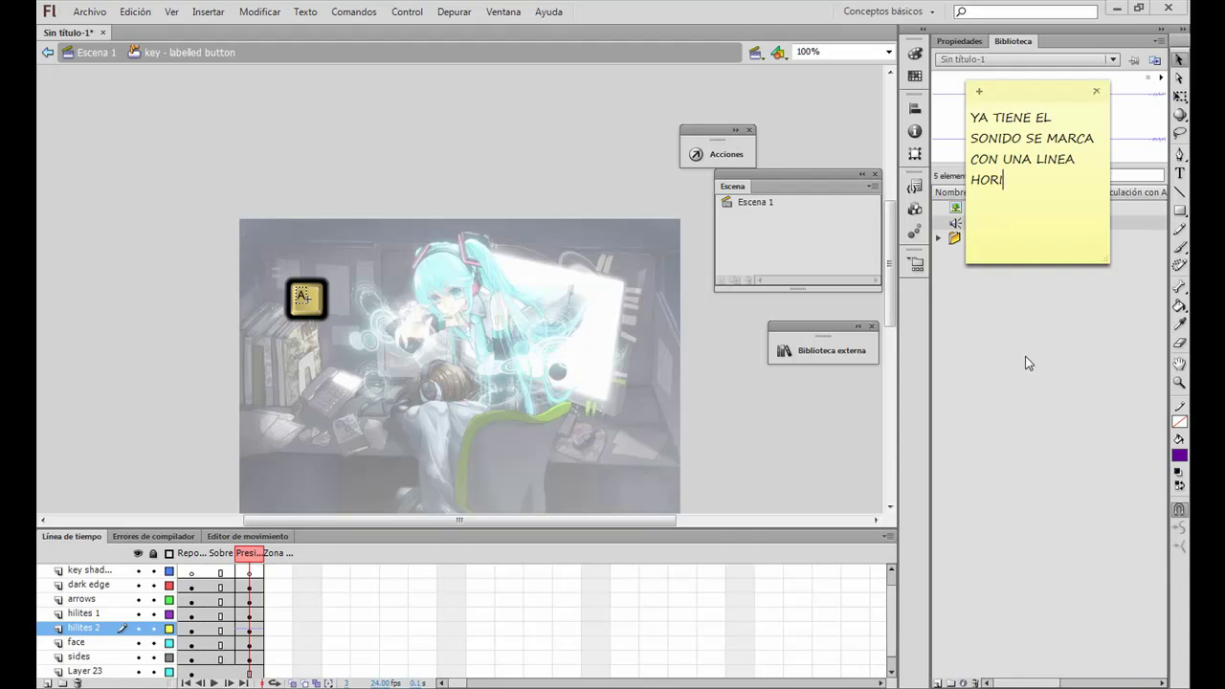
key("BackSpace")
key("BackSpace")
key("BackSpace")
key("BackSpace")
key("BackSpace")
key("BackSpace")
key("BackSpace")
key("BackSpace")
key("BackSpace")
key("BackSpace")
key("BackSpace")
key("BackSpace")
key("BackSpace")
key("BackSpace")
key("BackSpace")
key("BackSpace")
key("BackSpace")
key("BackSpace")
key("BackSpace")
key("BackSpace")
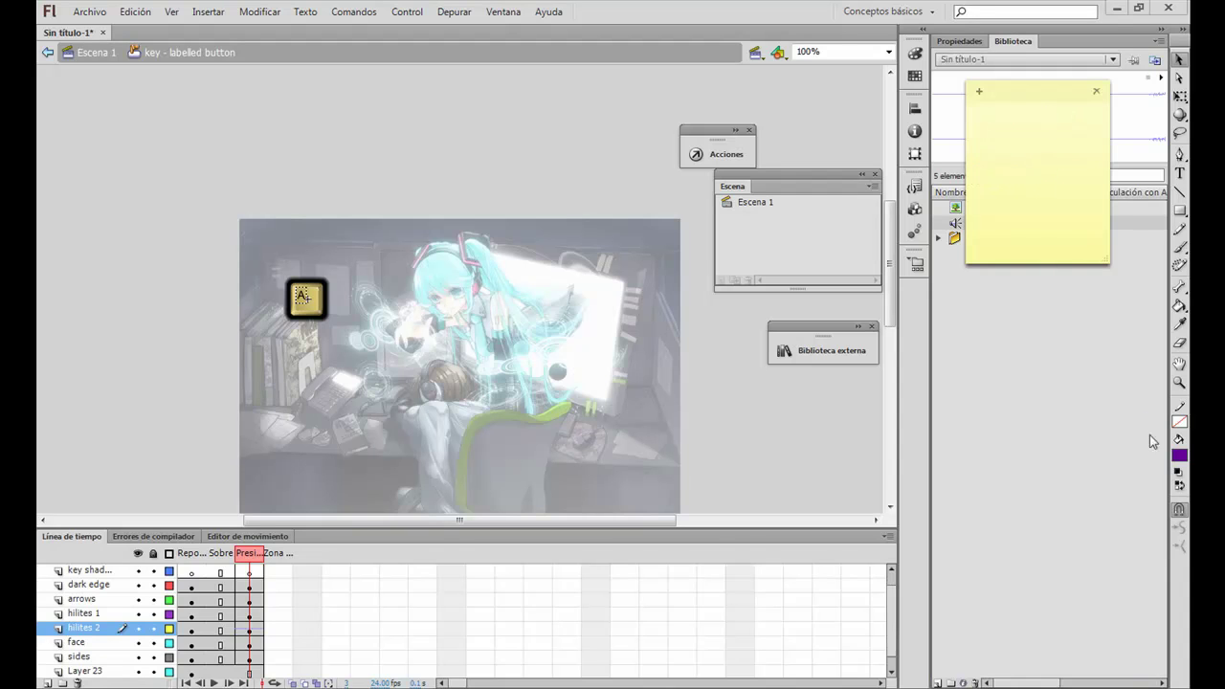
Step: Return to Escena 1 and add a new layer named ACCION above Capa 2
left_click(1149, 434)
left_click(96, 53)
left_click(175, 493)
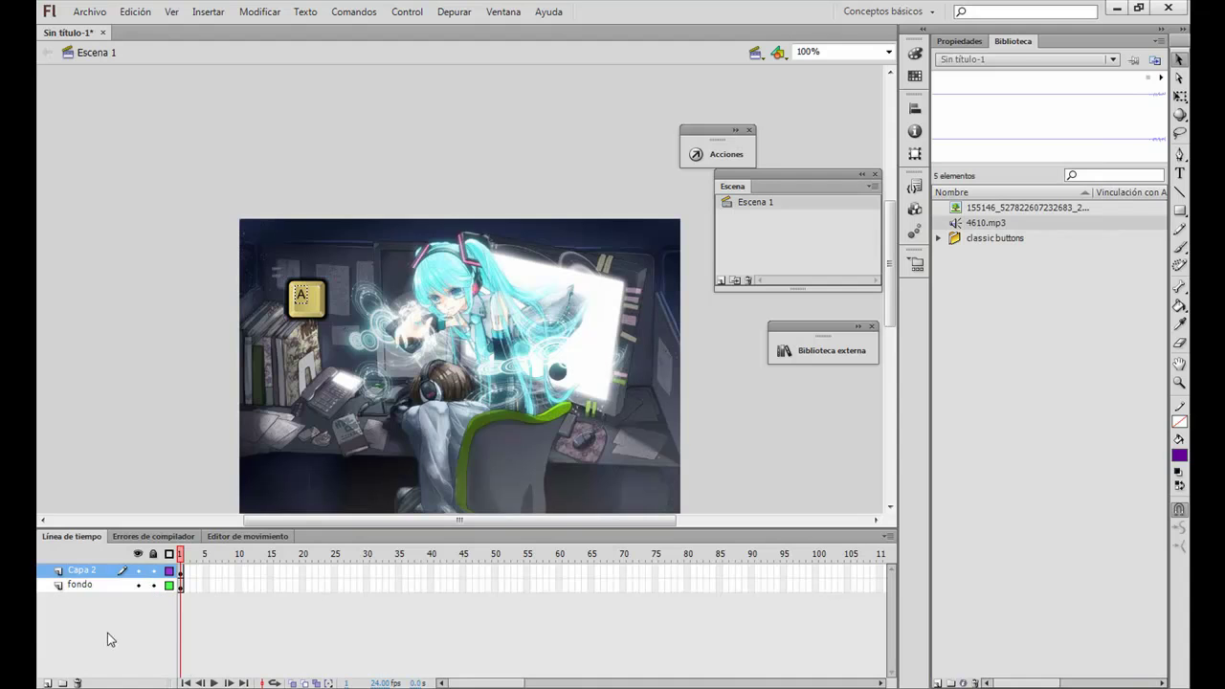
left_click(46, 683)
double_click(100, 570)
type("ACCION")
key("Return")
Step: Add the script stop(); to the first frame of the ACCION layer and collapse the script editor
left_click(718, 154)
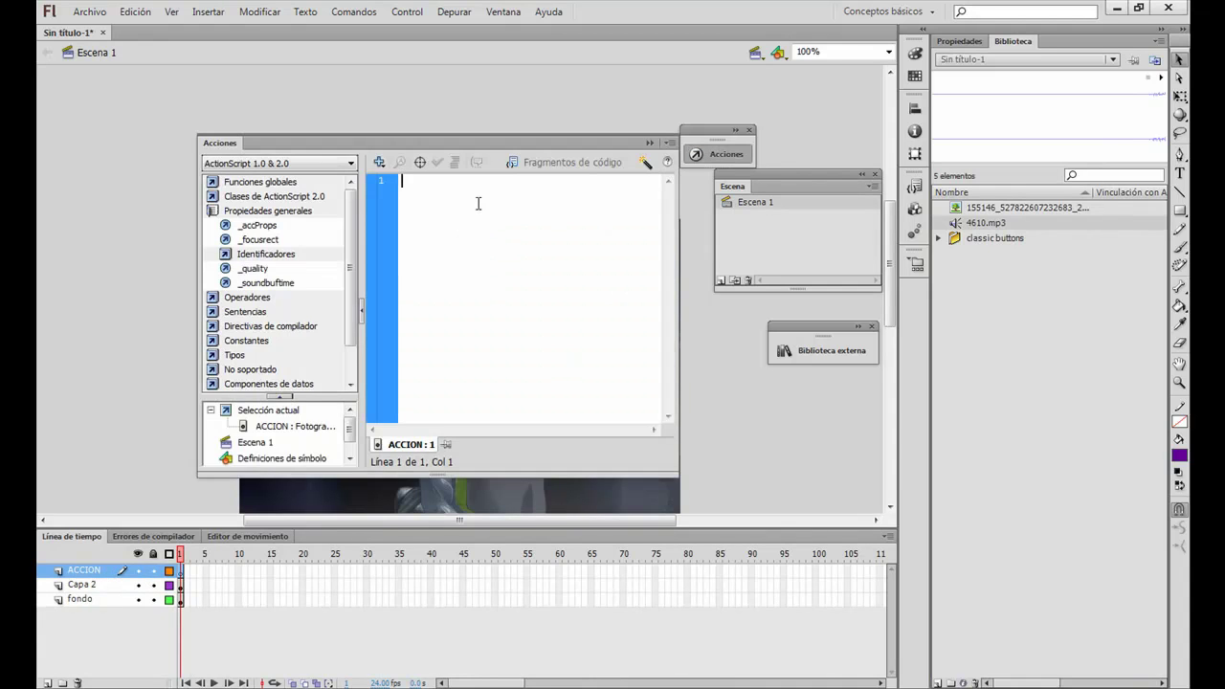
type("stop()")
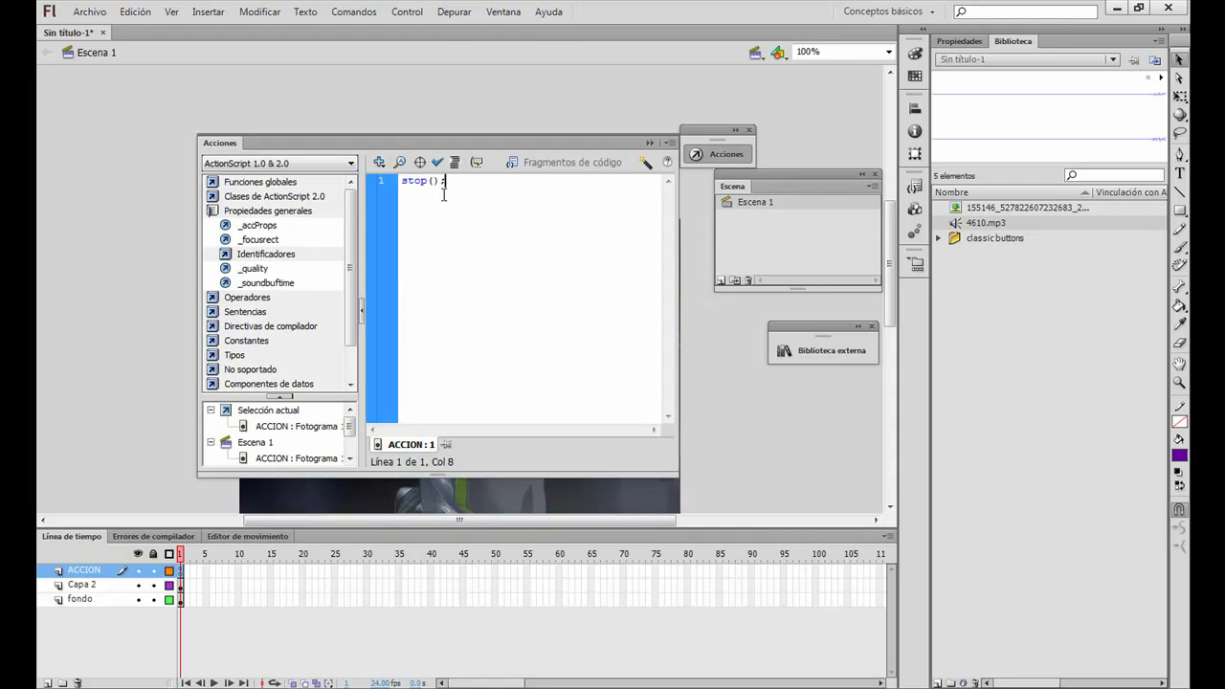
type(";")
left_click(650, 143)
Step: Test the movie to try the key button, and close the preview
left_click(266, 229)
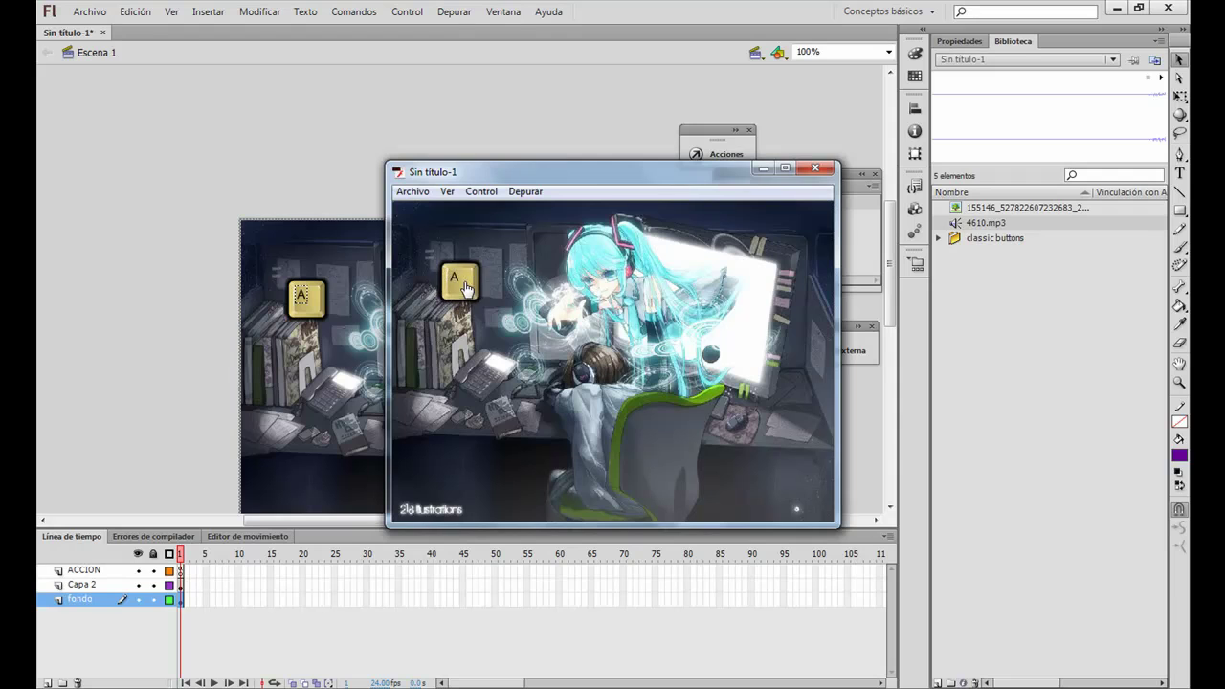
left_click(815, 167)
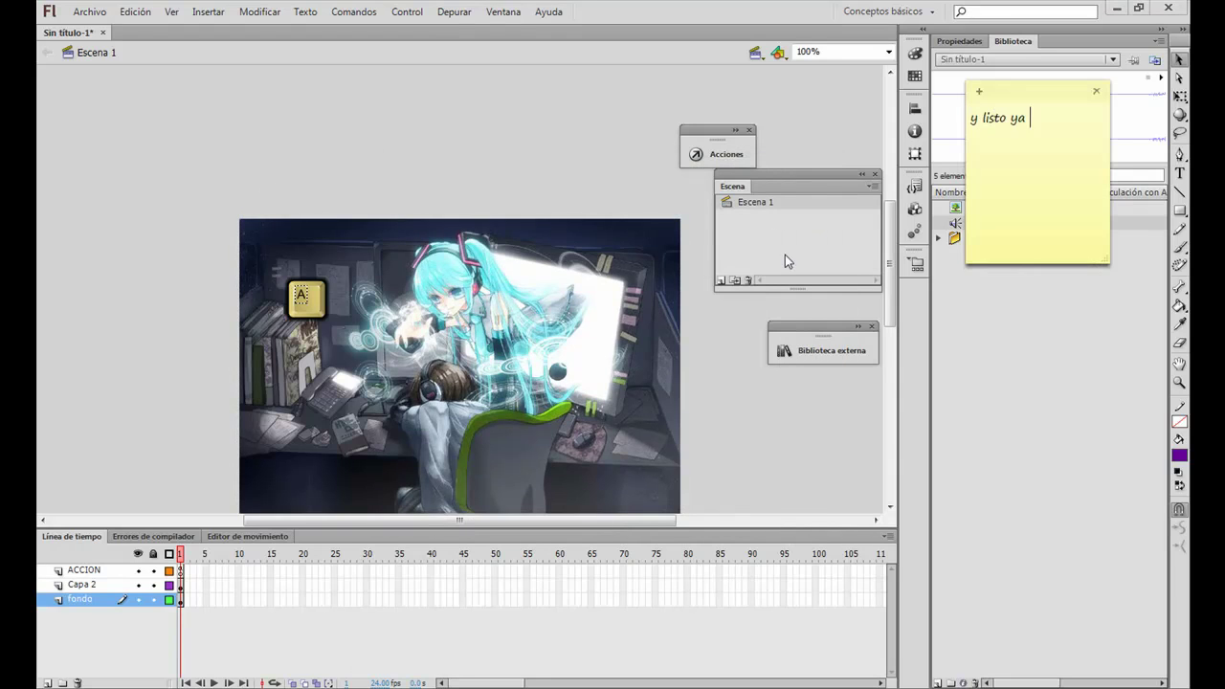
Step: Write "y listo ya tenemos un boton con sonido" in the sticky note and erase it
type("oton con sonido")
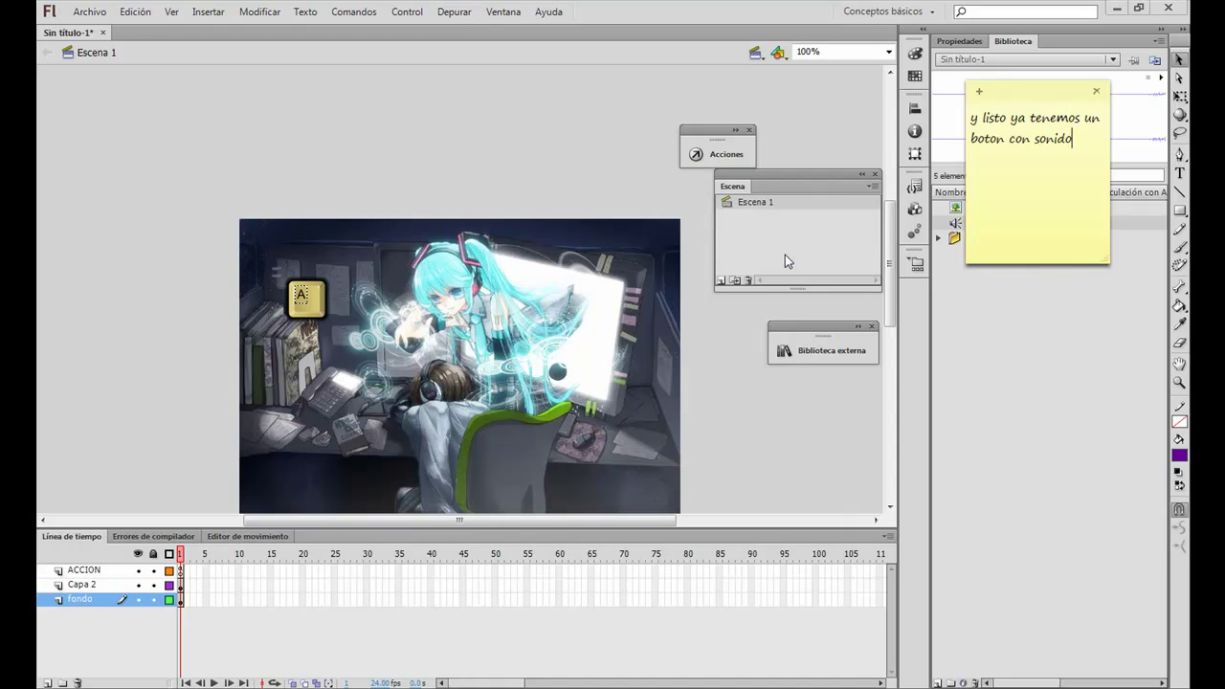
key("BackSpace")
key("BackSpace")
key("BackSpace")
key("BackSpace")
key("BackSpace")
key("BackSpace")
key("BackSpace")
key("BackSpace")
key("BackSpace")
key("BackSpace")
key("BackSpace")
key("BackSpace")
key("BackSpace")
key("BackSpace")
key("BackSpace")
key("BackSpace")
key("BackSpace")
key("BackSpace")
key("BackSpace")
key("BackSpace")
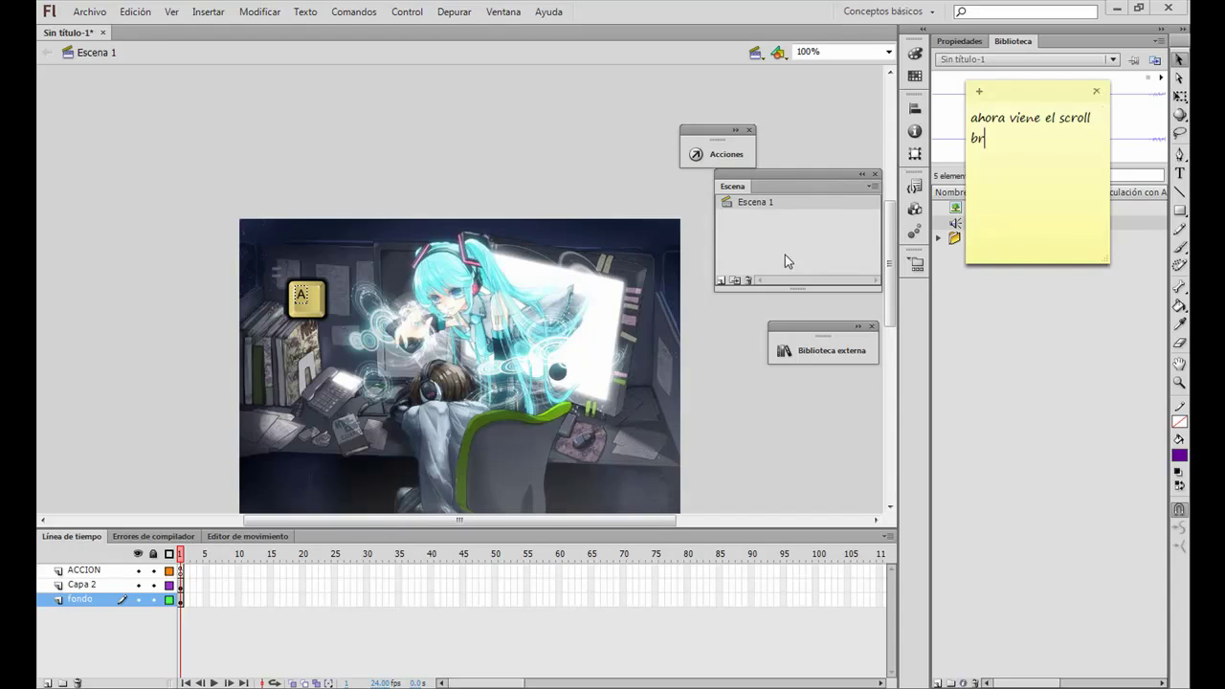
Step: Write in the sticky note that the scroll comes next ("ahora viene el scroll") and erase the text
key("BackSpace")
key("BackSpace")
key("BackSpace")
key("BackSpace")
key("BackSpace")
key("BackSpace")
key("BackSpace")
key("BackSpace")
key("BackSpace")
key("BackSpace")
key("BackSpace")
key("BackSpace")
key("BackSpace")
key("BackSpace")
key("BackSpace")
key("BackSpace")
key("BackSpace")
key("BackSpace")
key("BackSpace")
key("BackSpace")
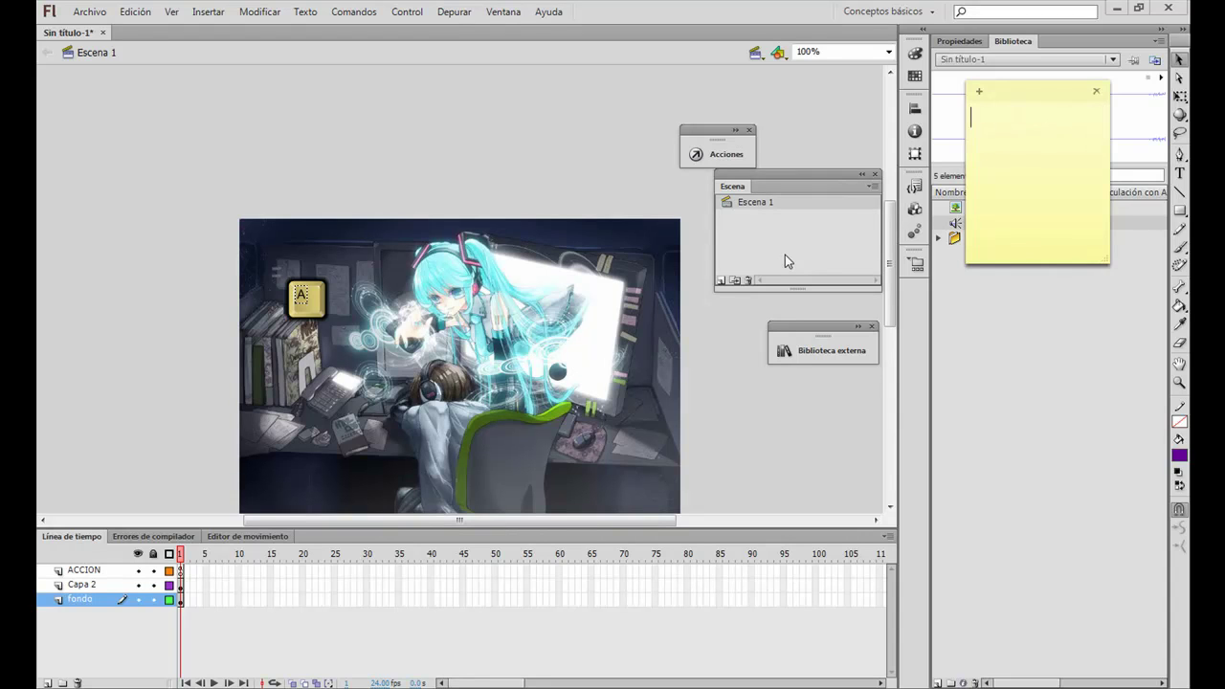
Step: Draw a text field with the Text tool on layer Capa 2, over the blue-haired girl in the background image
left_click(558, 181)
left_click(1179, 173)
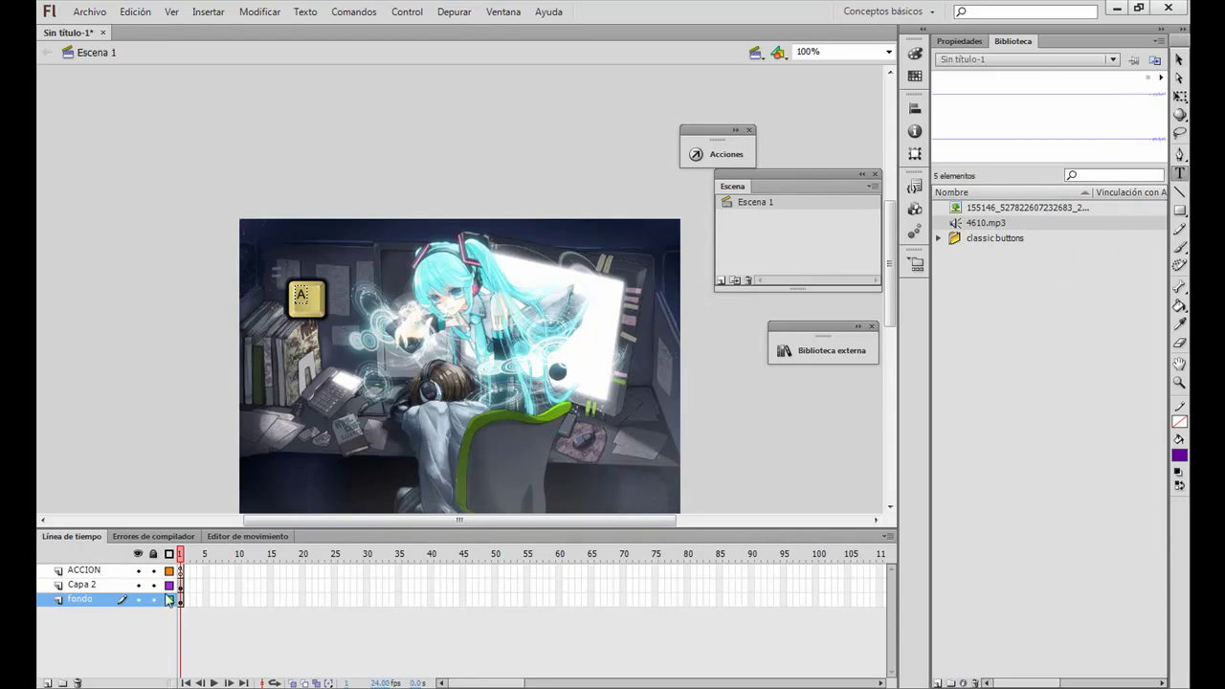
left_click(105, 584)
scroll(432, 287, "down", 3)
left_click_drag(402, 167, 567, 325)
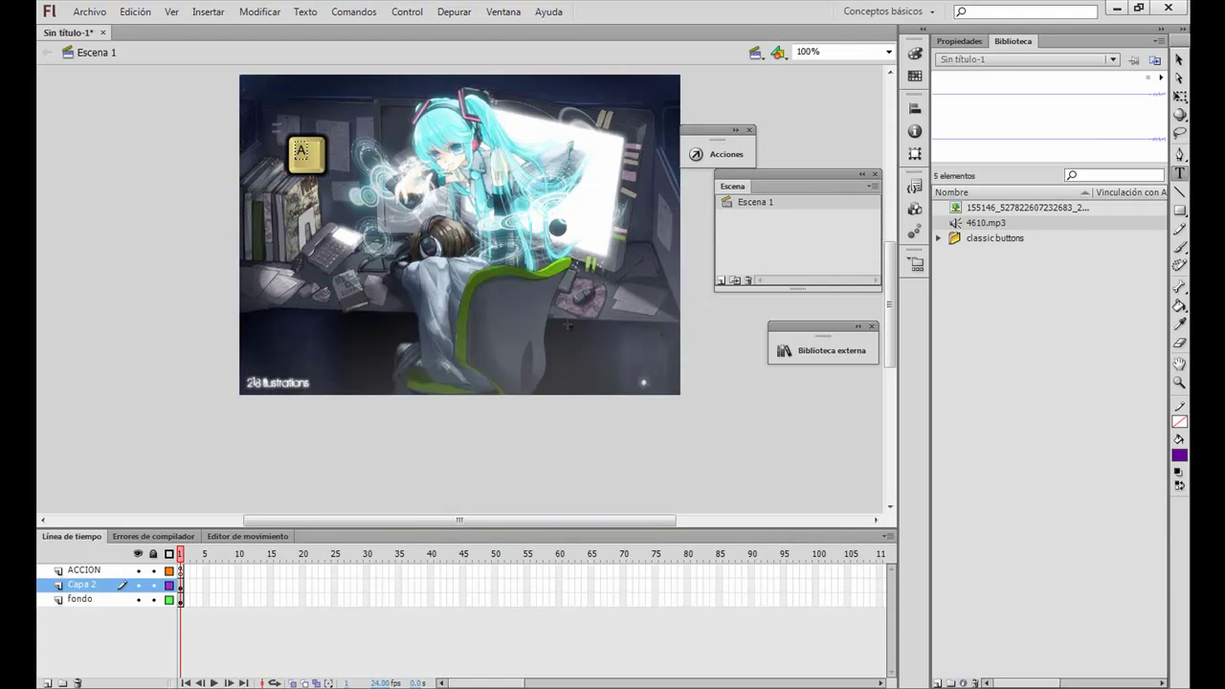
left_click_drag(532, 236, 533, 237)
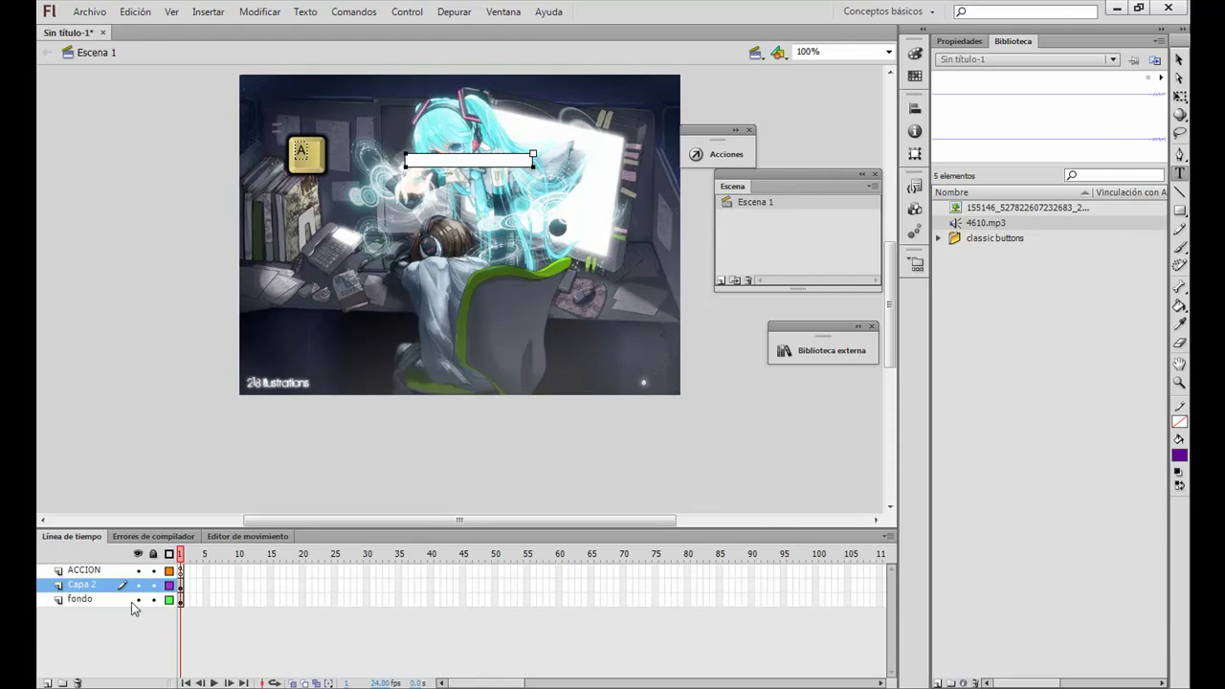
Step: Write in the sticky note that the text tool gets selected ("se selecciona la herramienta de te") and erase the text
left_click(144, 687)
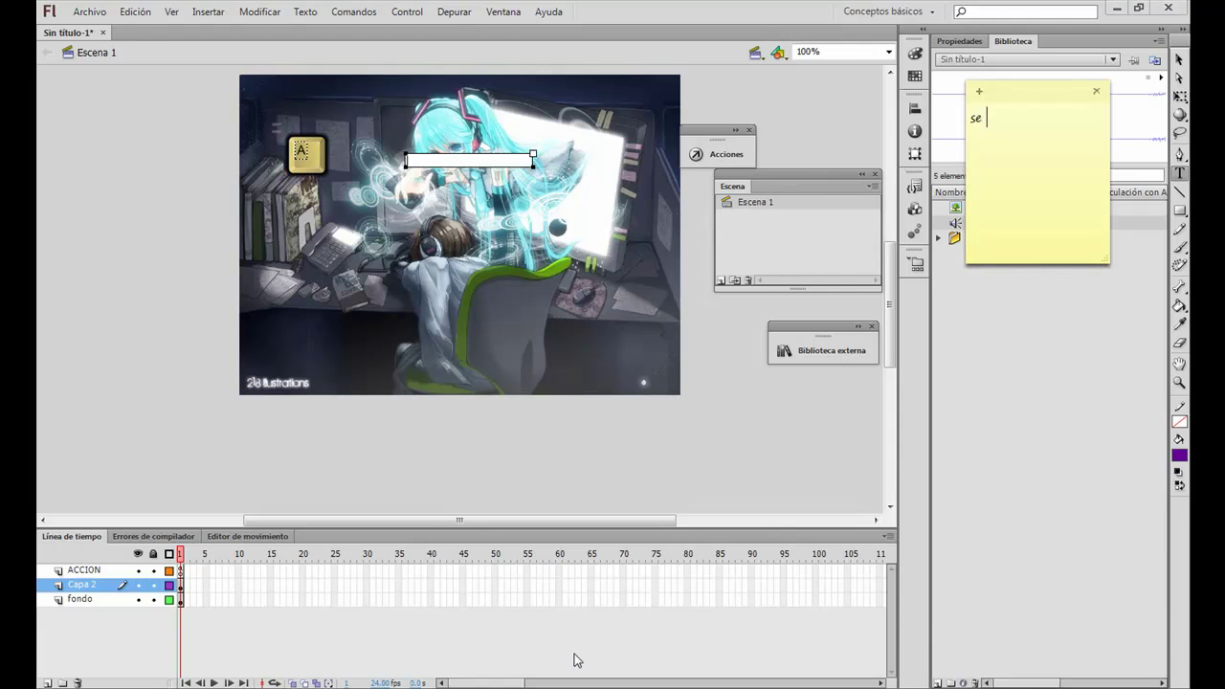
type("rramienta de te")
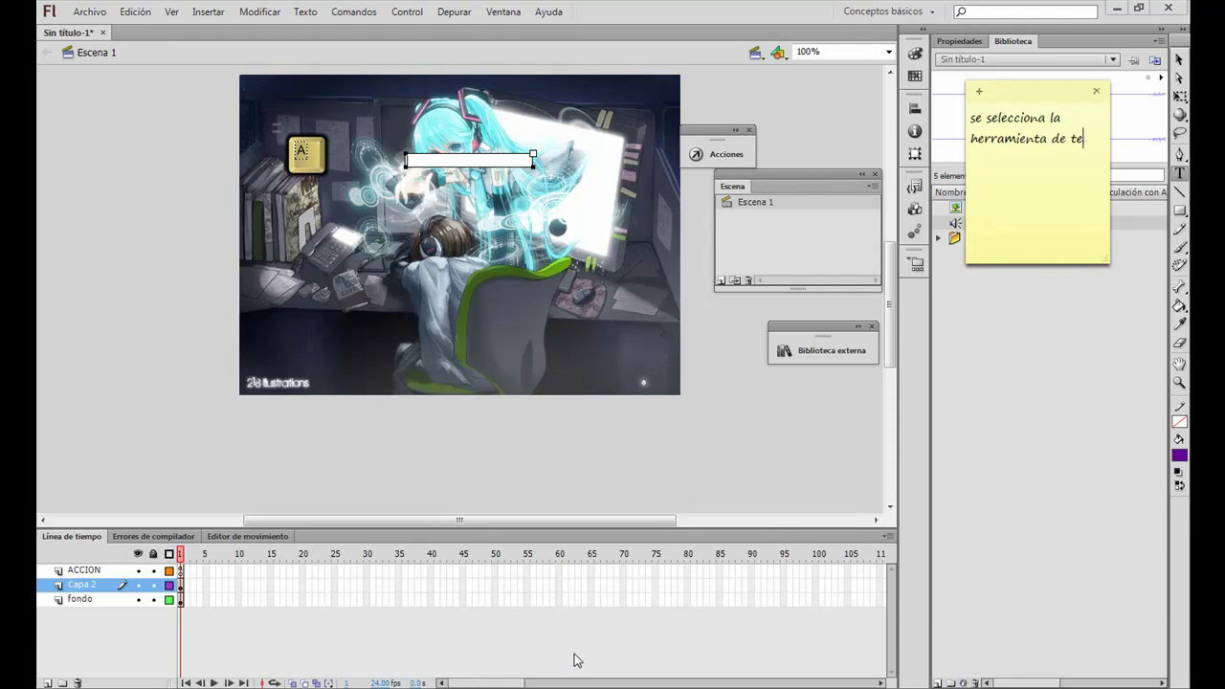
key("BackSpace")
key("BackSpace")
key("BackSpace")
key("BackSpace")
key("BackSpace")
key("BackSpace")
key("BackSpace")
key("BackSpace")
key("BackSpace")
key("BackSpace")
key("BackSpace")
key("BackSpace")
key("BackSpace")
key("BackSpace")
key("BackSpace")
key("BackSpace")
key("BackSpace")
key("BackSpace")
key("BackSpace")
key("BackSpace")
Step: Draw a text field about 176 px wide over the blue-haired girl and fill it with many lines of random capital letters
left_click(662, 446)
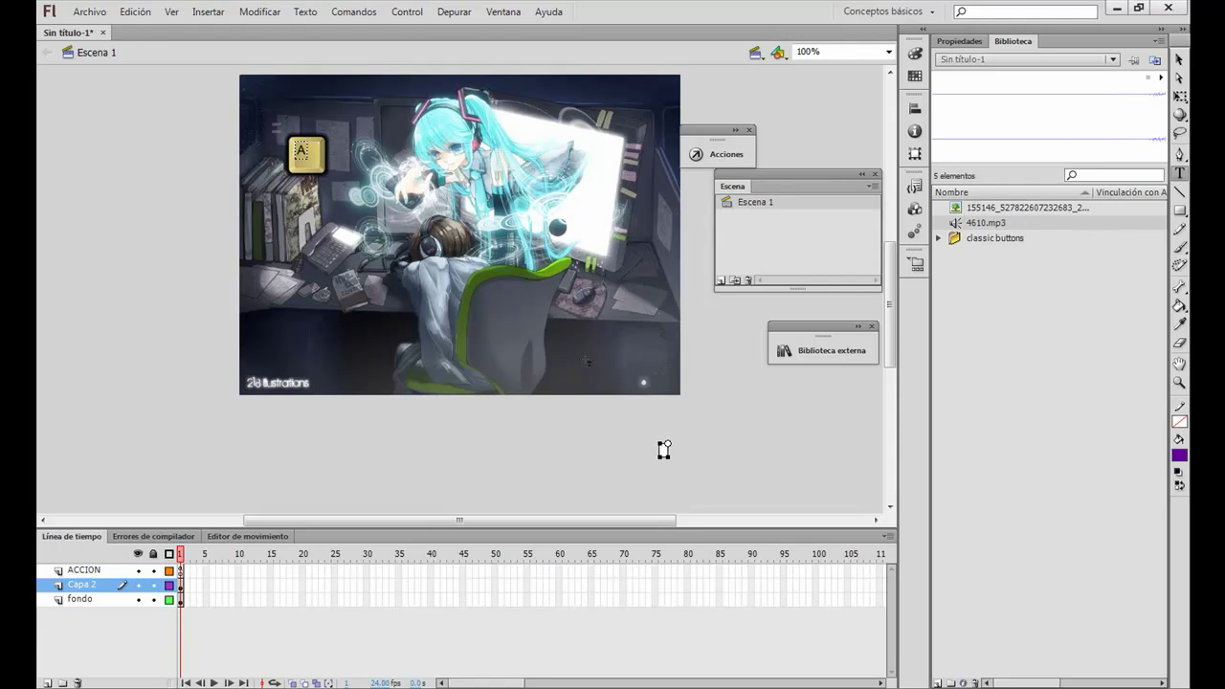
left_click_drag(407, 143, 547, 162)
type("DSKAKDGKGDKHGHKSDGKGSDHKGDSKKSADGKSJADKJASDGKGSDKGSDKJGSDKASDGKSDADKGSDKGSDSDGLDGDSGLDFDGUILFDGUFGUFDGUFGUFUSD")
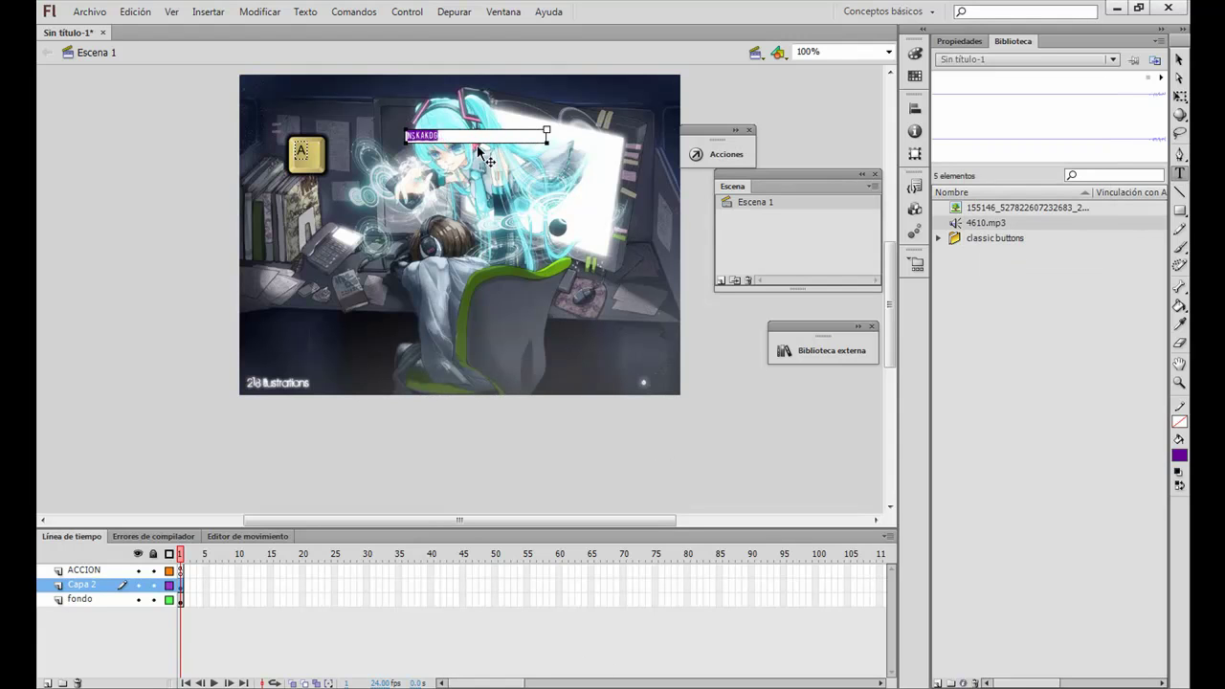
type("GLDFLFSJKSDFNGNDFNGFJKNDFGJNDKF")
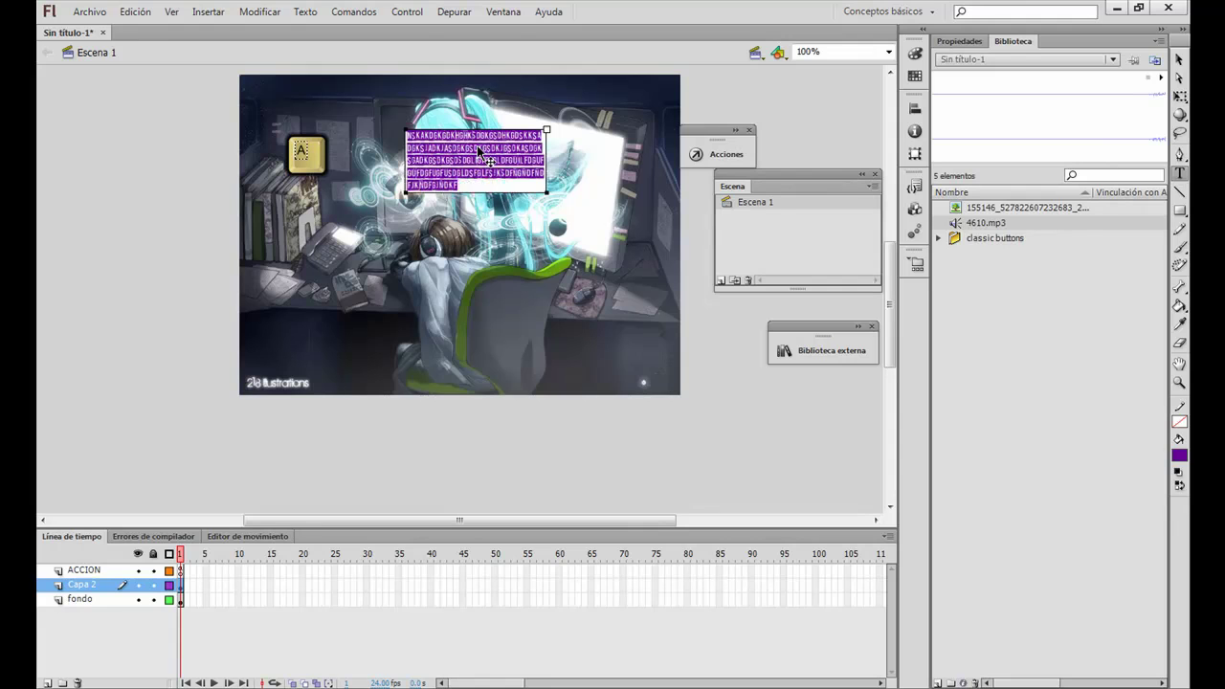
type("GJKDFSGJKSDGJKNDFGJKNDFSGJKNDFSJKGNDFGJKNGJKGSDFGJKNSDFGJKNSDFGJKNSDFGJKNSDFGJKNSDFGJKNSDFGNSDFUGNFUGSUNFEUUGFUUGBASDGFUIASEDGFUIASDGFIUAISDUGFUINAEAGNDSGKNFJDGJKNASDFGJKNASDGFKNJASDGFKNJASDGFKNGASDKNFDGKNJASDDFKNJASDGFKNSDGFKSDGFNKASDGFNKGASDFNKGASDFNKGSDAFNK")
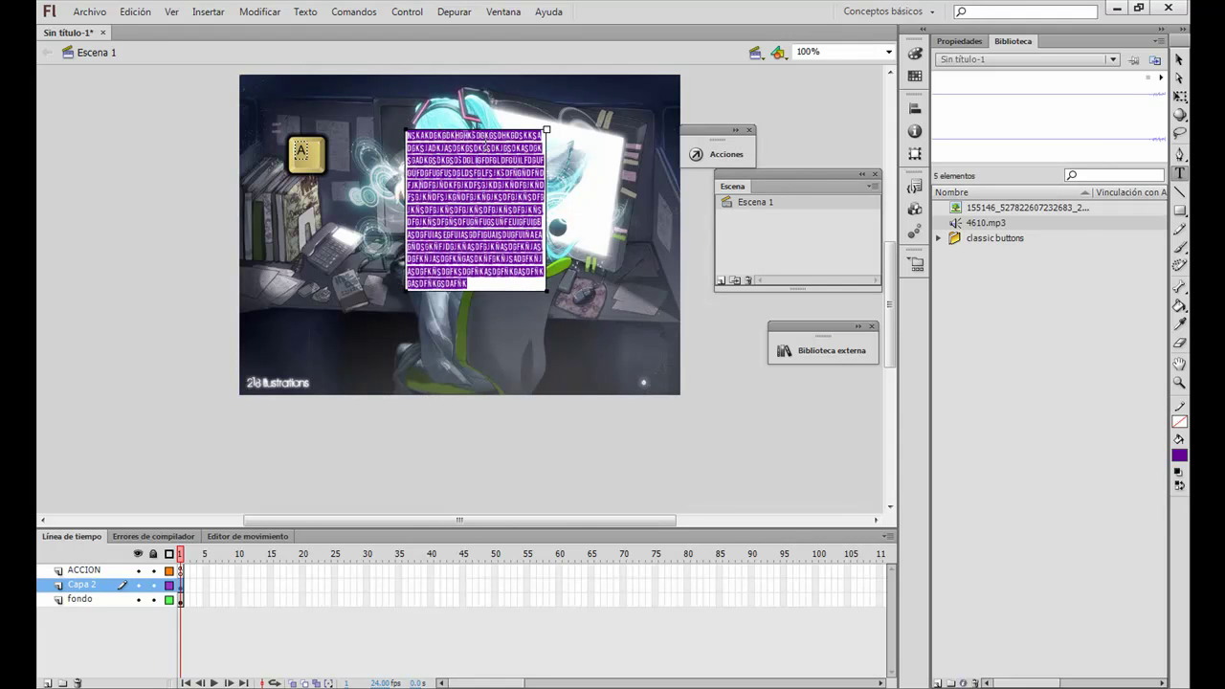
type("GSDFKGSDFKGSDFKGKSDFKGSDFKJGDFJKGDSLFKGNSDJKFKLASDGFJKASDGFLJKGASDFJKGASDLKGFLKASDGFLKSDGFLKASDGFLKADJDFKLJAGSDFJKLGASDFKLJGALSDKGFJKLASDGFKLASDGFLKASDGFKLJGASDFLKJGASDFLKGASLDKFGLASKDGFLJKASDGFJKLASDLKASDGLADGFLKDFLASDGFKJG")
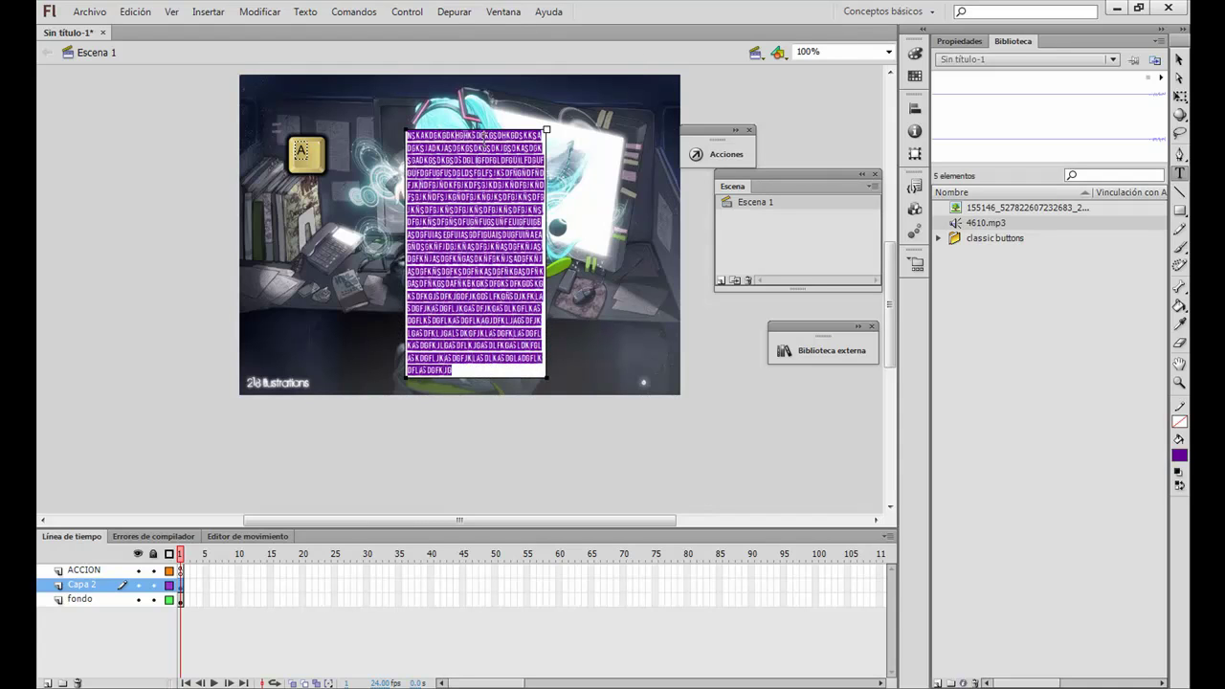
key("Escape")
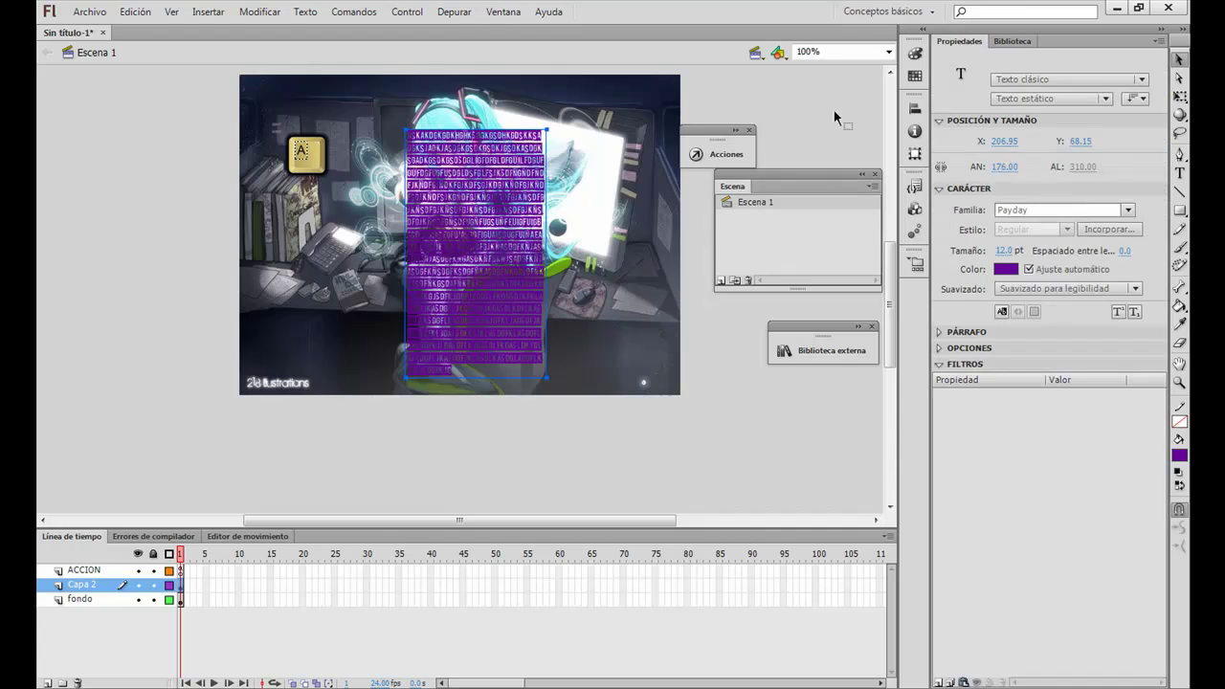
Step: Write "NOS VAMOS A PROPIEDADES Y LE DAMOS UN NOMBRE AL CUADRO DE TEXTO Y LE COLOCAMOS TEXTO DINAMICO" in the sticky note and erase it
key("alt+Tab")
type("VAMOS A PROPIEDADES Y LE DAMOS UN")
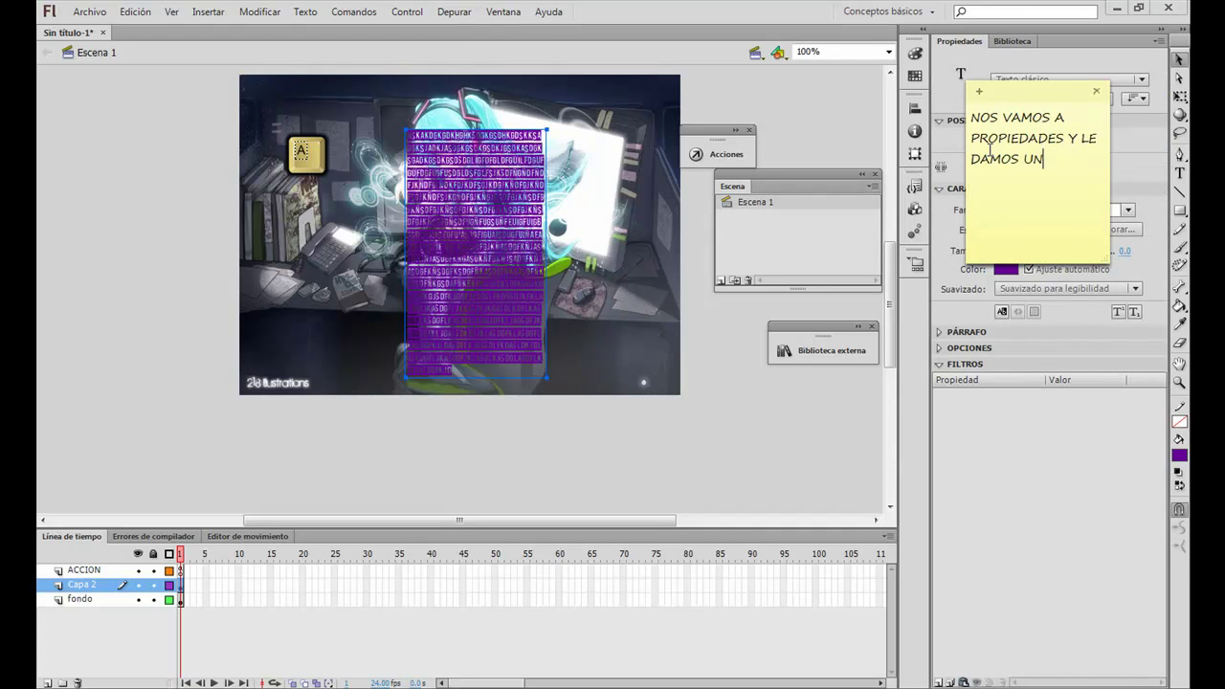
type(" NOMBRE AL CUADRO DE TEXTO Y LE C")
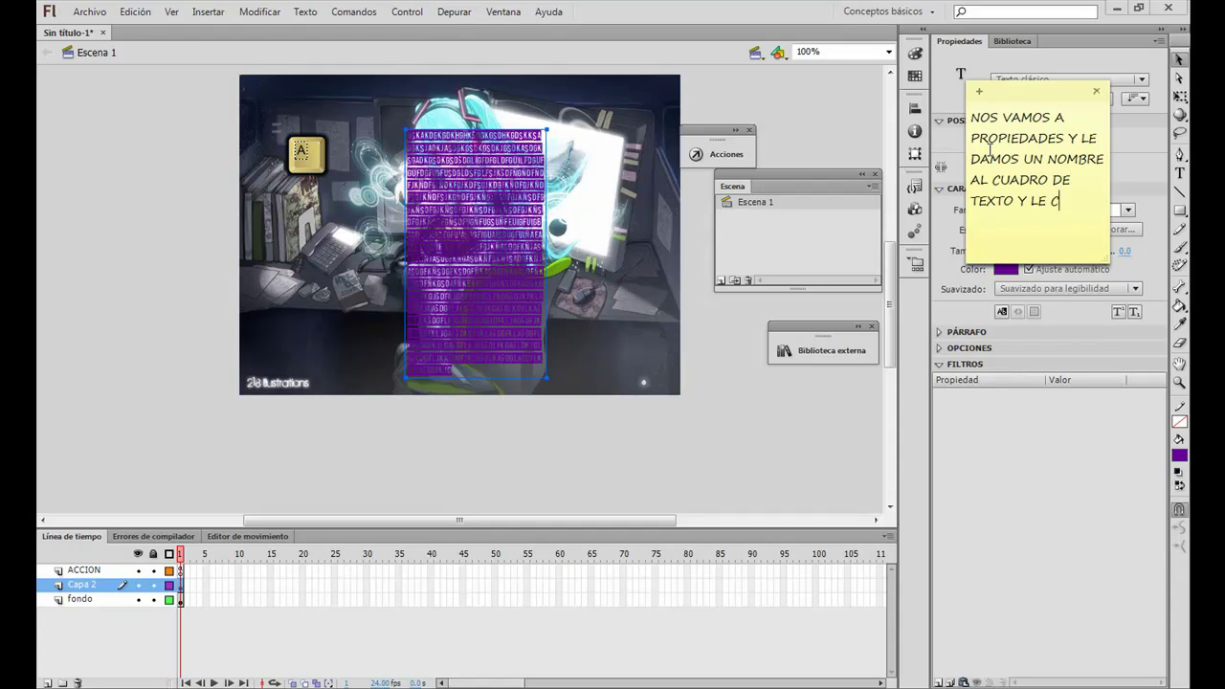
type("OLOCAMOS TEXTO DINAMICO")
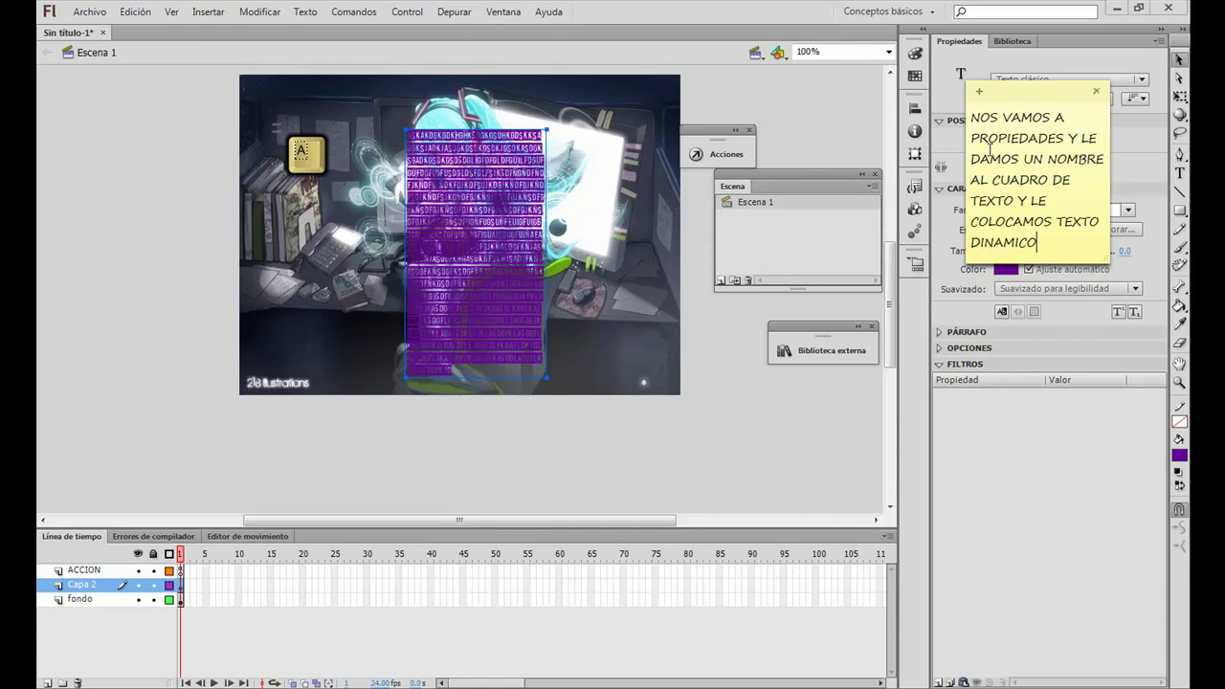
key("BackSpace")
key("BackSpace")
key("BackSpace")
key("BackSpace")
key("BackSpace")
key("BackSpace")
key("BackSpace")
key("BackSpace")
key("BackSpace")
key("BackSpace")
key("BackSpace")
key("BackSpace")
key("BackSpace")
key("BackSpace")
key("BackSpace")
key("BackSpace")
key("BackSpace")
key("BackSpace")
key("BackSpace")
key("BackSpace")
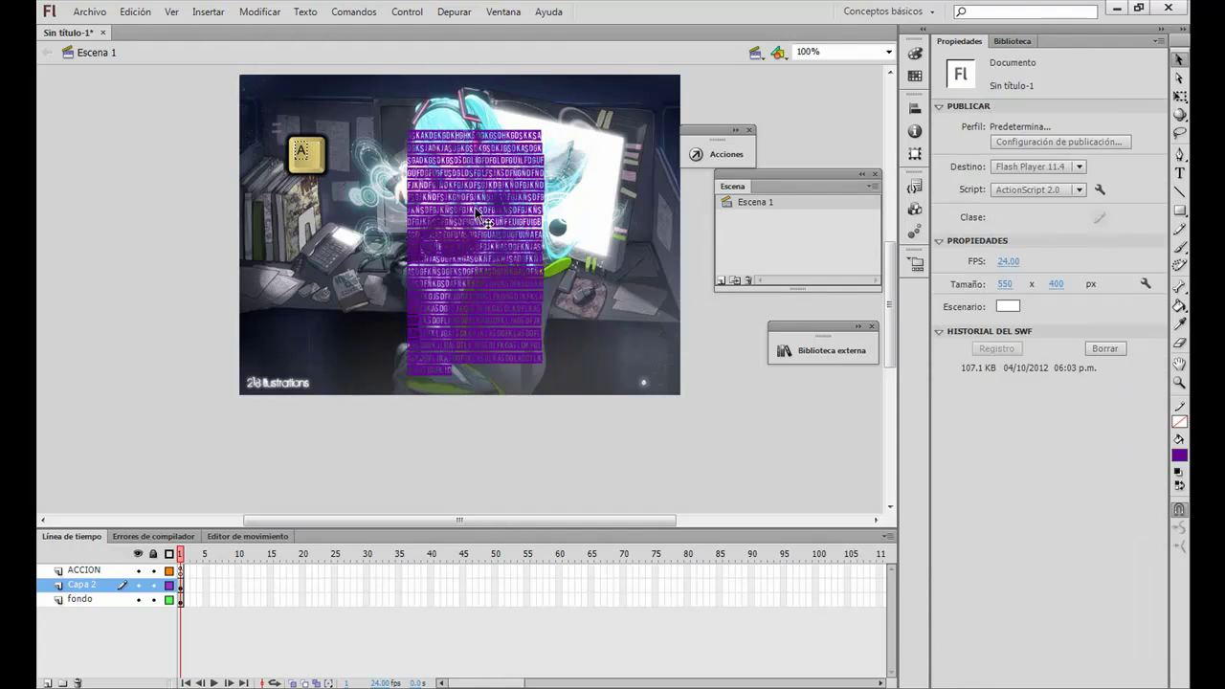
Step: Change the text field's type to Texto dinámico and allow scrolling in it with Desplazamiento permitido
left_click(1051, 97)
left_click(1038, 133)
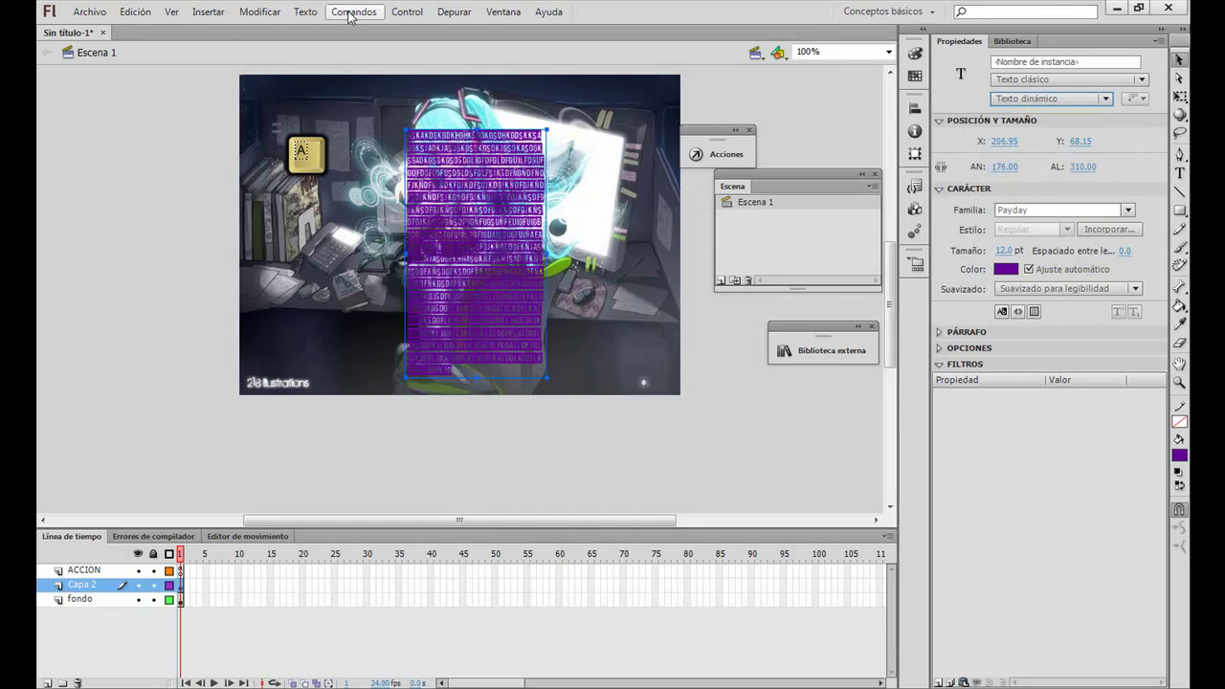
left_click(306, 12)
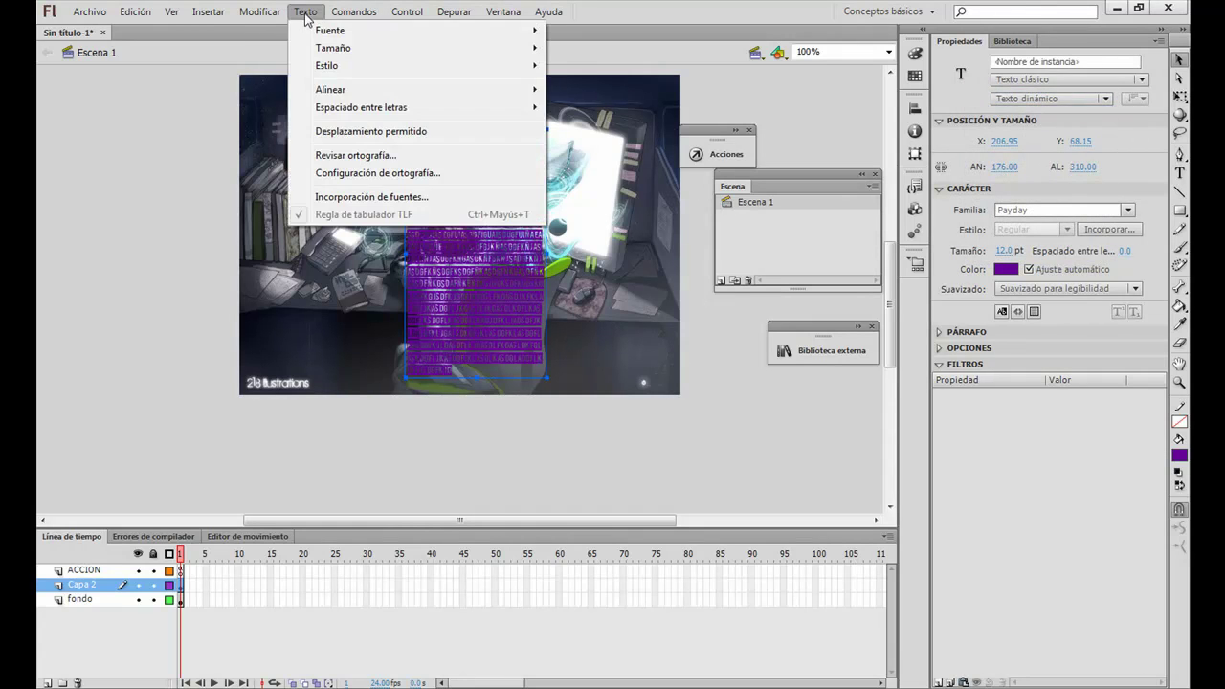
left_click(428, 134)
Step: Write in the sticky note which text command allows scrolling ("MENU TEXTO Y DESPLASAMIENTO PER")
key("alt+Tab")
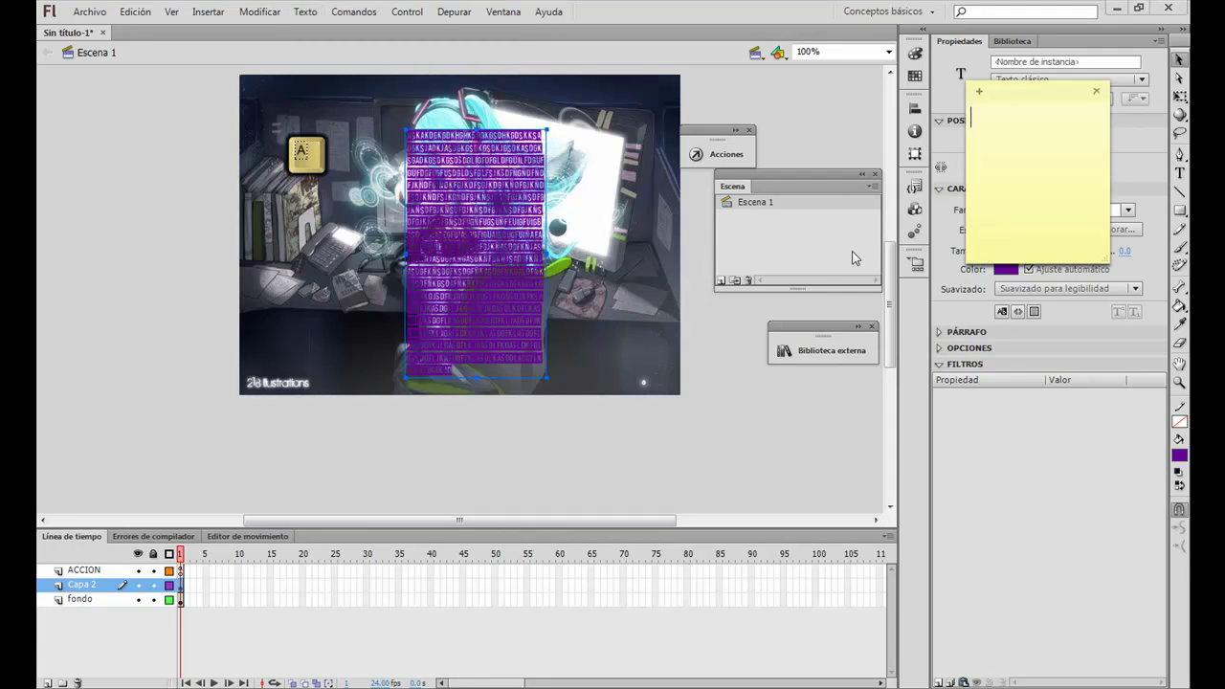
type("MENU TEXTO Y DESPLASAMIENTO PER")
Step: Shift the text field slightly sideways and give it the instance name TEXT
left_click_drag(499, 163, 486, 162)
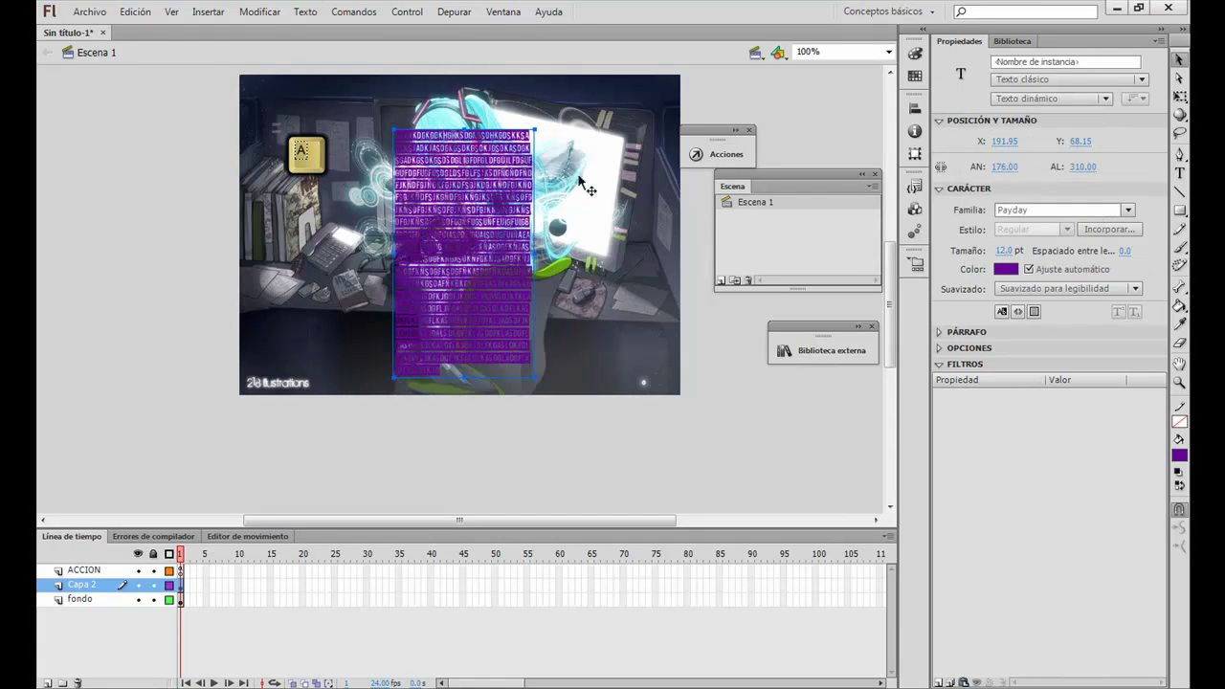
left_click(1052, 61)
type("TEXT")
left_click(606, 195)
Step: Shorten the text field to about 142 px high and move it below the key button, to about X 18, Y 181
left_click_drag(475, 302, 463, 303)
left_click_drag(452, 377, 456, 229)
left_click_drag(465, 183, 348, 252)
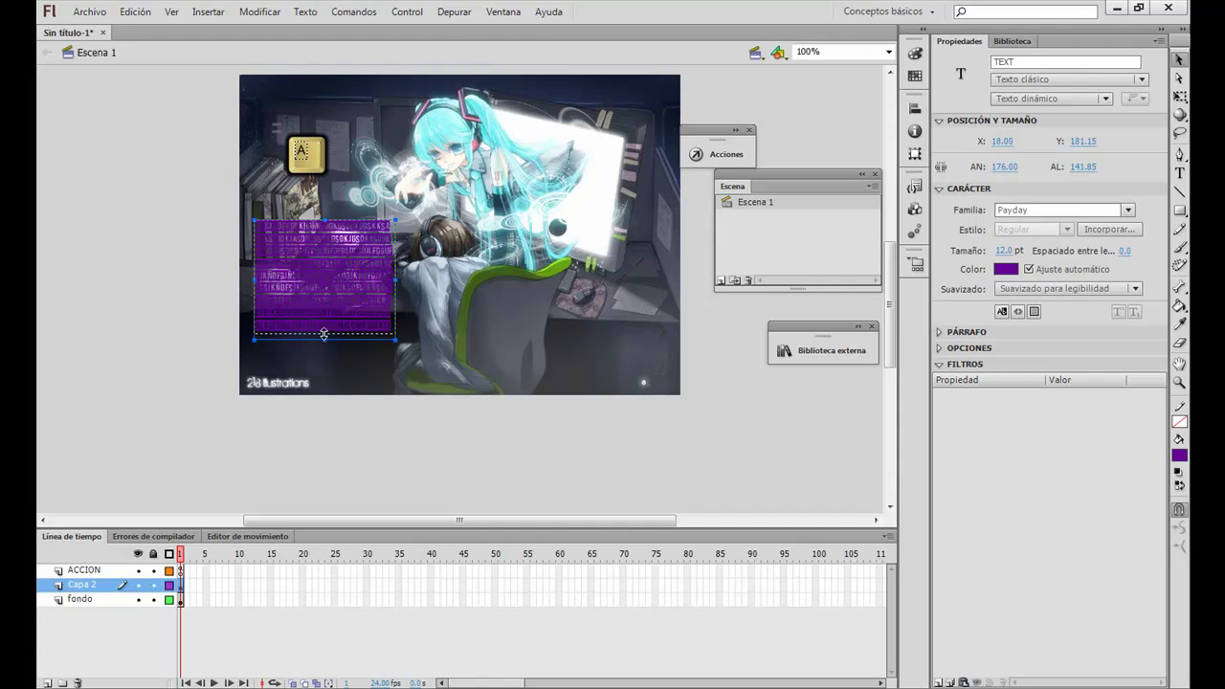
left_click(436, 403)
left_click(371, 328)
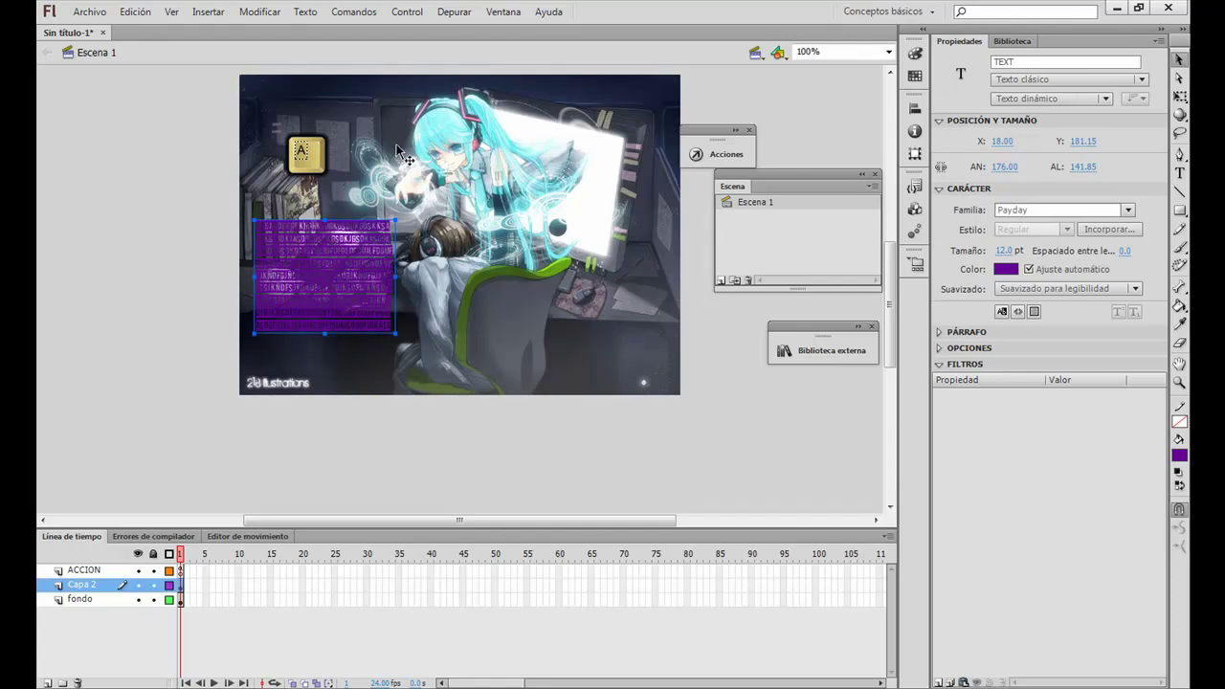
Step: Write the hint "VAMOS A VENTANA COMPONENT" in the sticky note
left_click(507, 13)
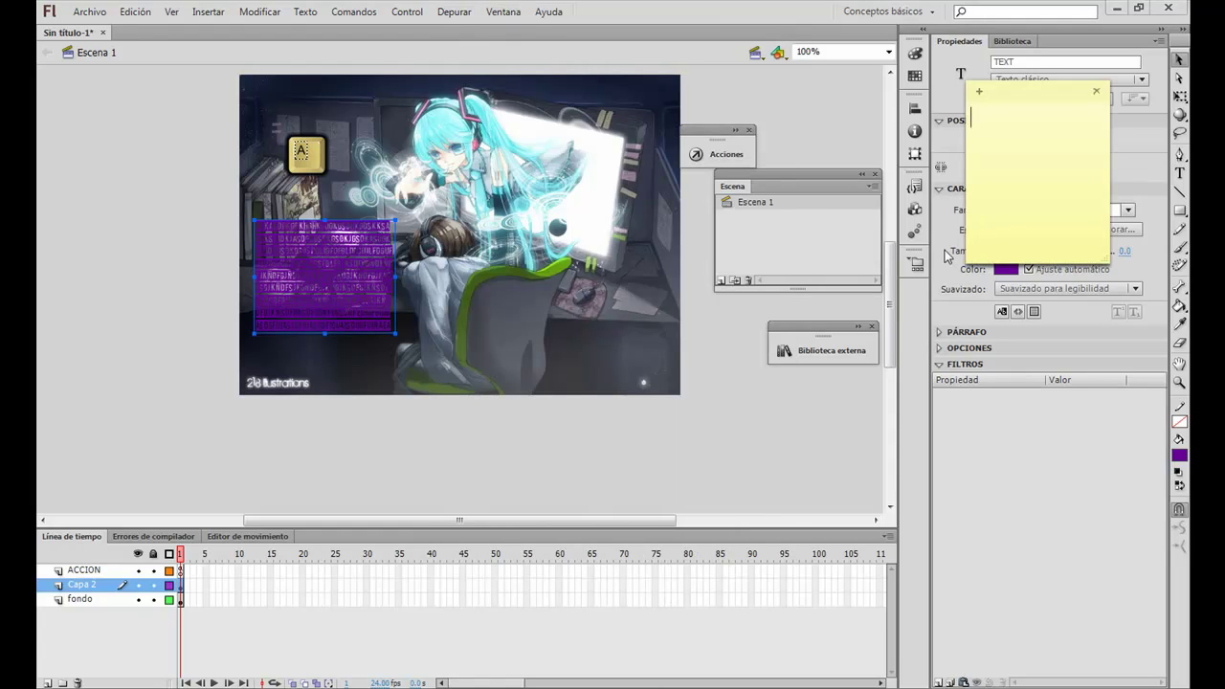
type("VAMOS AA VENTANA COMPONENT")
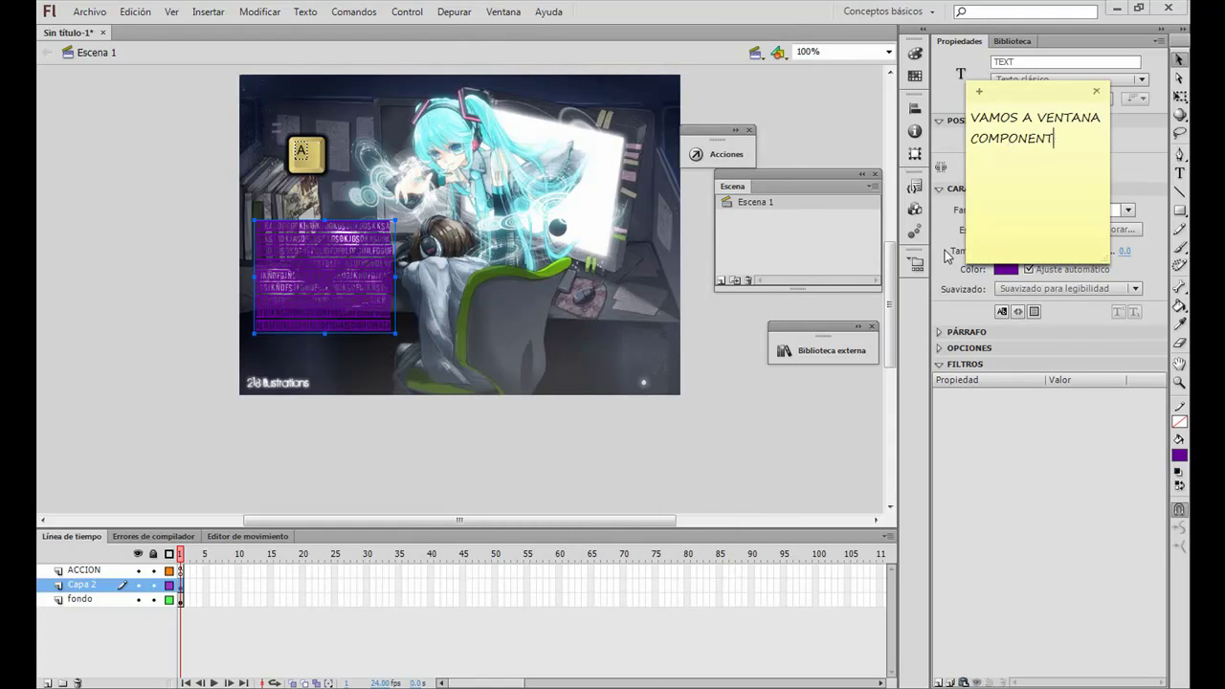
Step: Show the Componentes panel, expand User Interface and select the UIScrollBar component
left_click(503, 12)
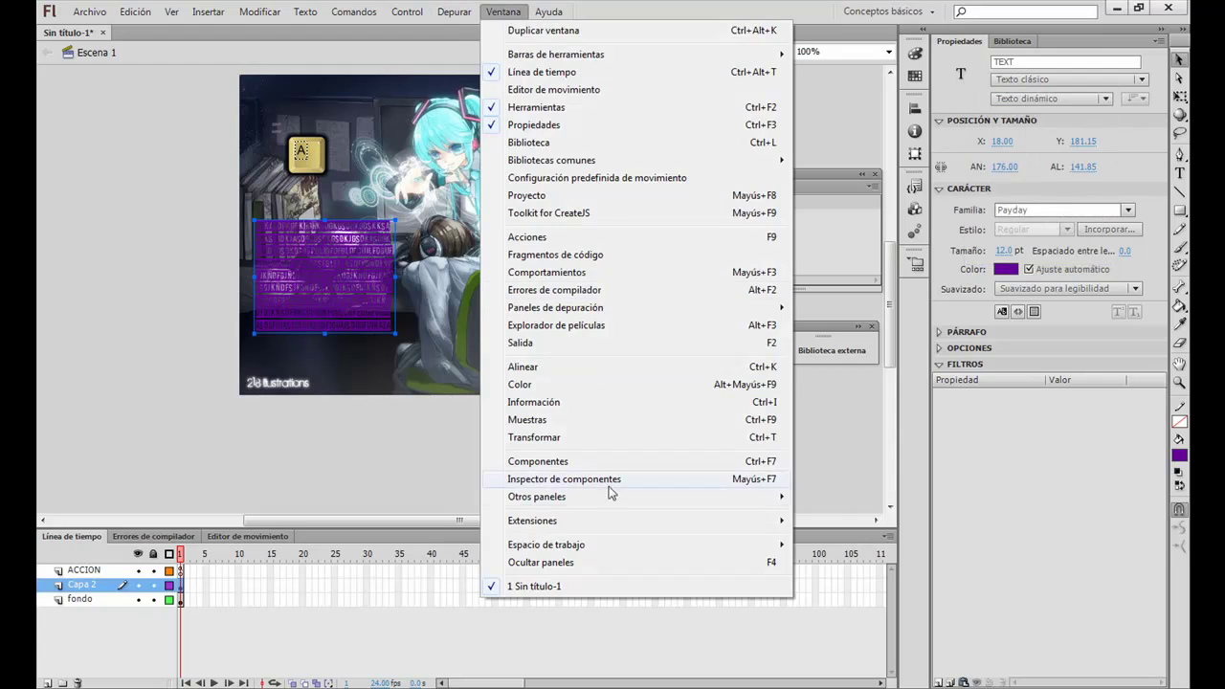
left_click(597, 461)
left_click(643, 206)
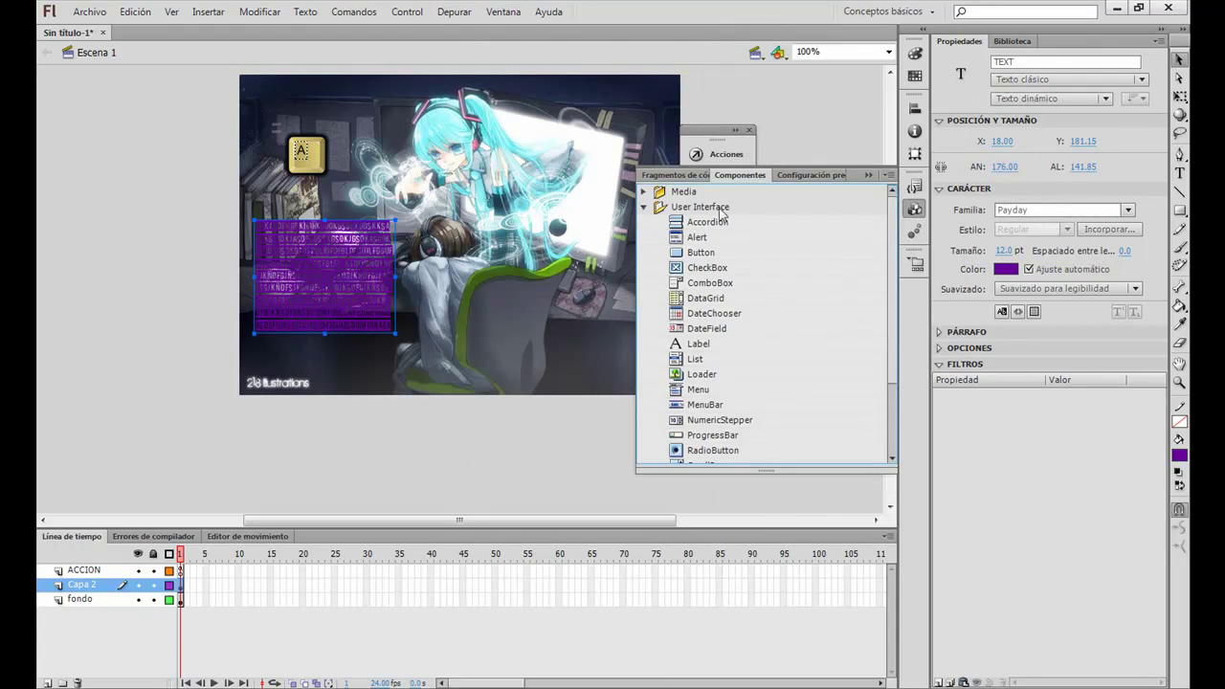
scroll(709, 403, "down", 2)
left_click(701, 426)
Step: Write in the sticky note that the text must be selected before double-clicking the scroll component, and erase the note
left_click(424, 687)
type("SE TIENE QUE TENER SELECCIONADO EL TEXTO Y UNA VEZ SE JALA Y SE")
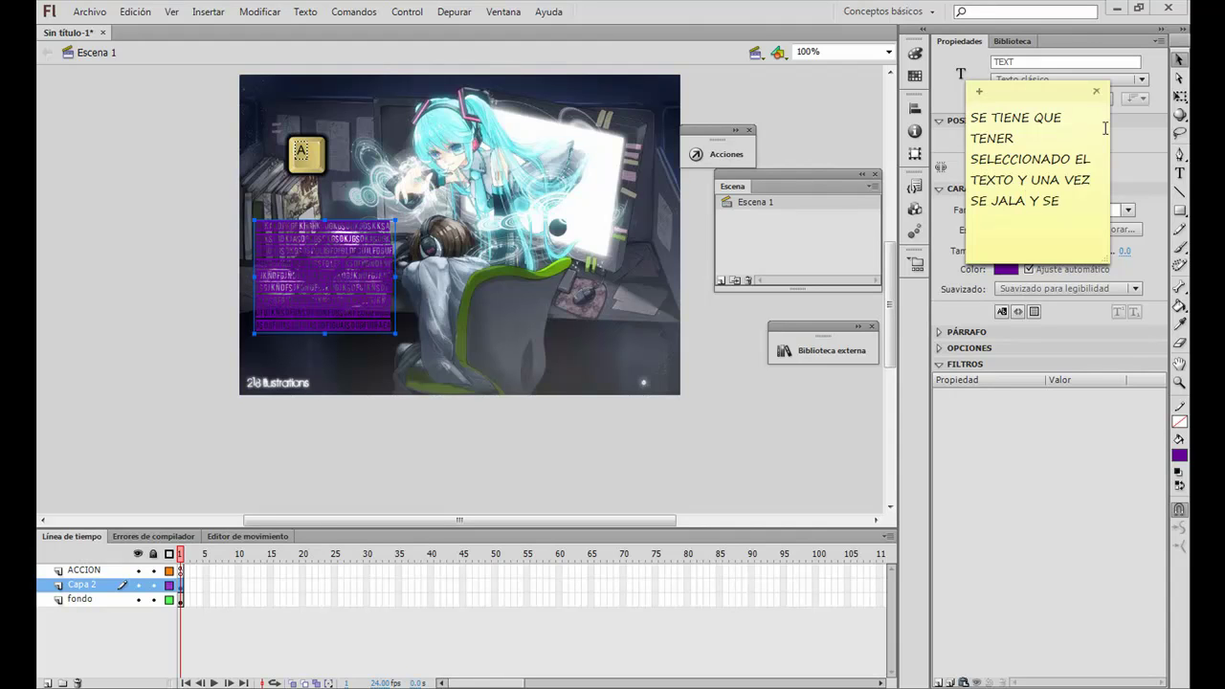
type(" LE DA DOBLE CLICK AL SCRO")
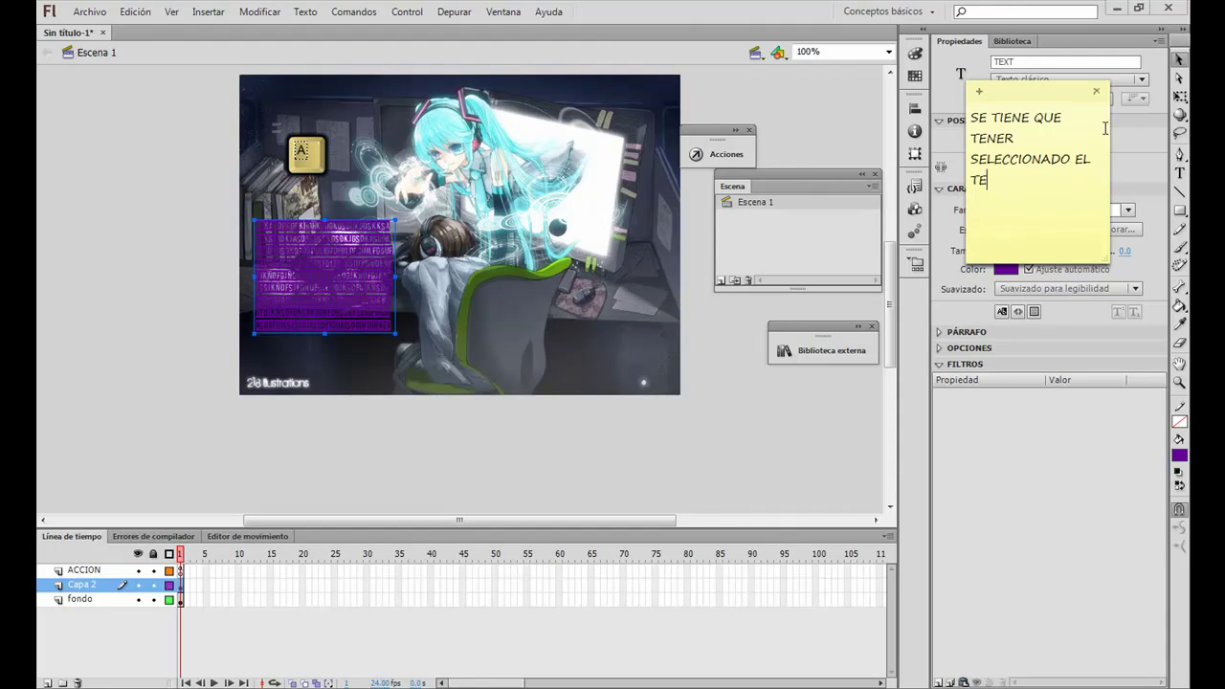
Step: Try attaching a UIScrollBar component to the left edge of the TEXT field, delete the scroll bar and reselect the field
left_click(504, 12)
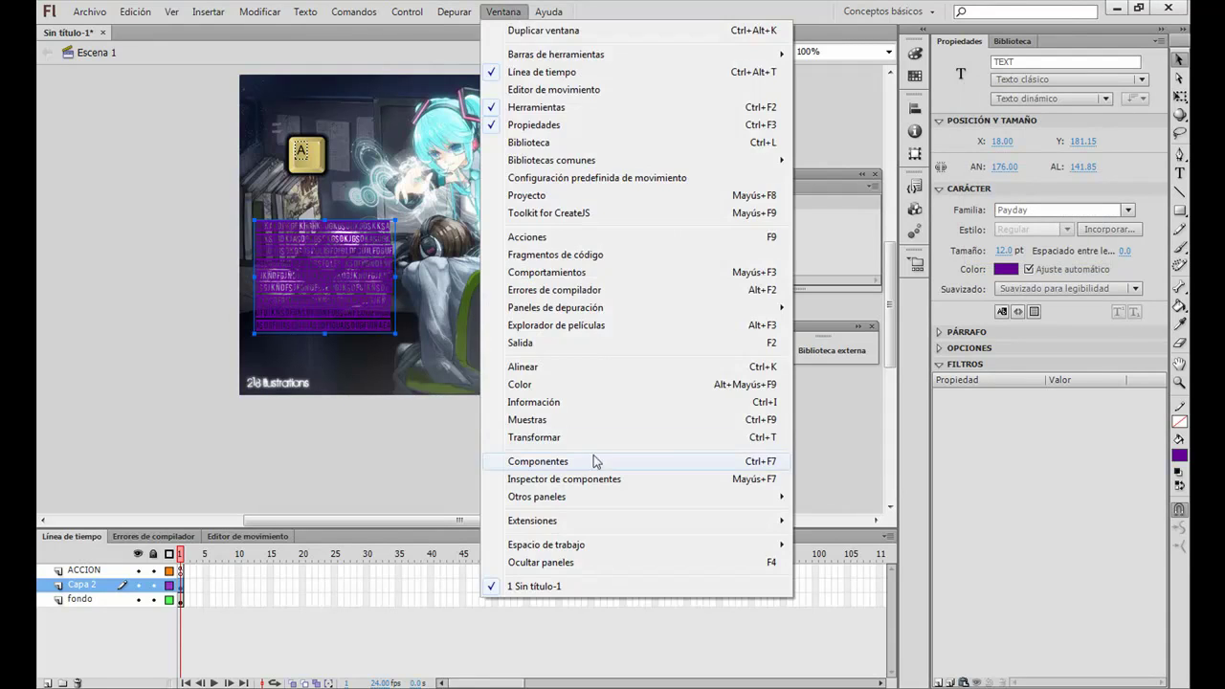
left_click(591, 461)
double_click(709, 425)
left_click_drag(458, 258, 287, 263)
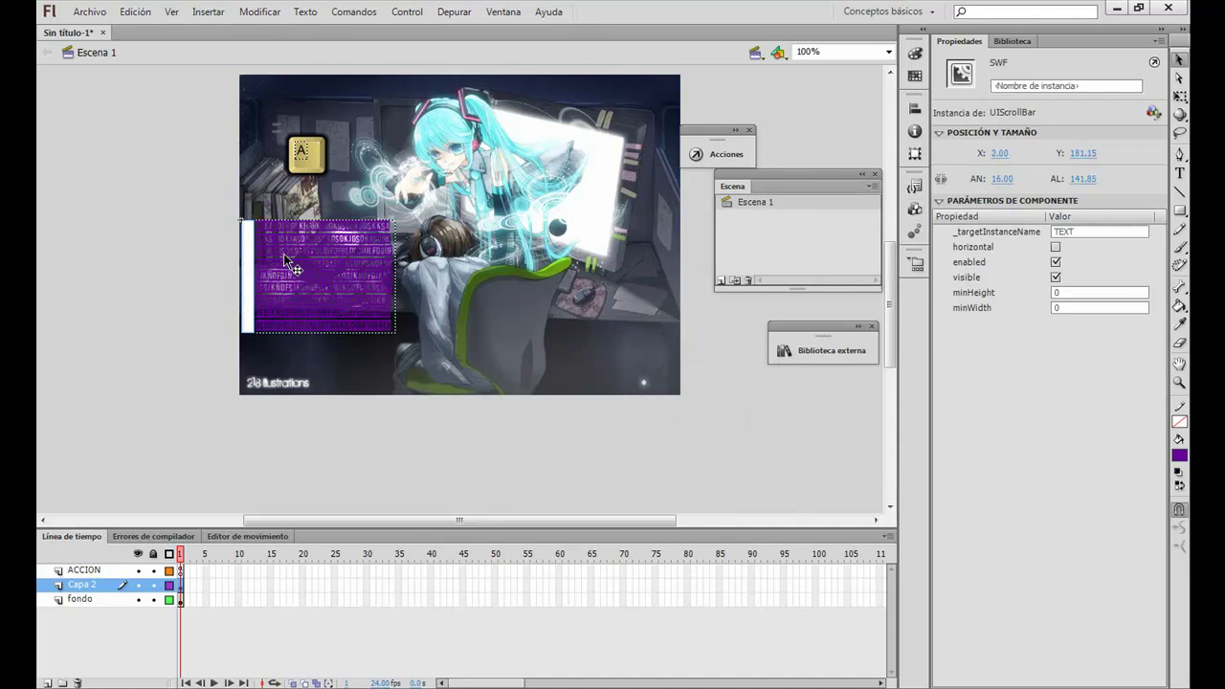
left_click_drag(245, 228, 437, 228)
left_click(346, 256)
left_click(400, 239)
key("Delete")
left_click(340, 283)
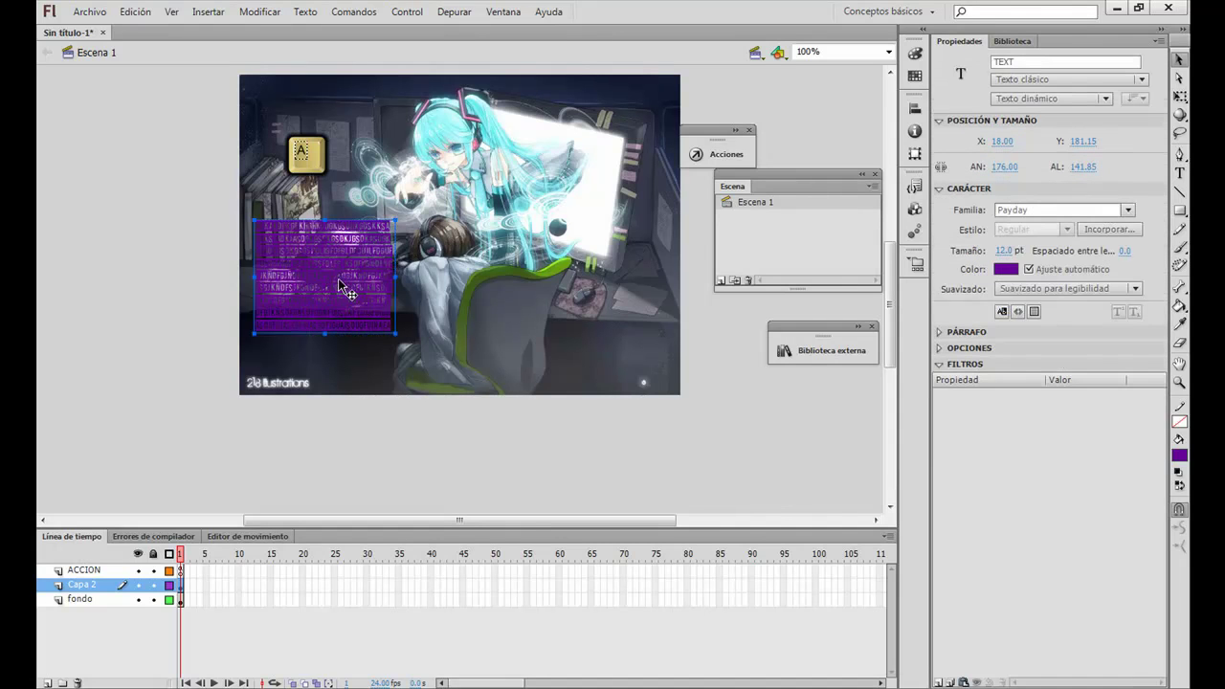
Step: Attach a UIScrollBar component to the right edge of the TEXT field and test the movie
left_click(914, 209)
left_click_drag(693, 425, 396, 220)
left_click_drag(257, 230, 402, 233)
left_click(731, 368)
key("ctrl+Return")
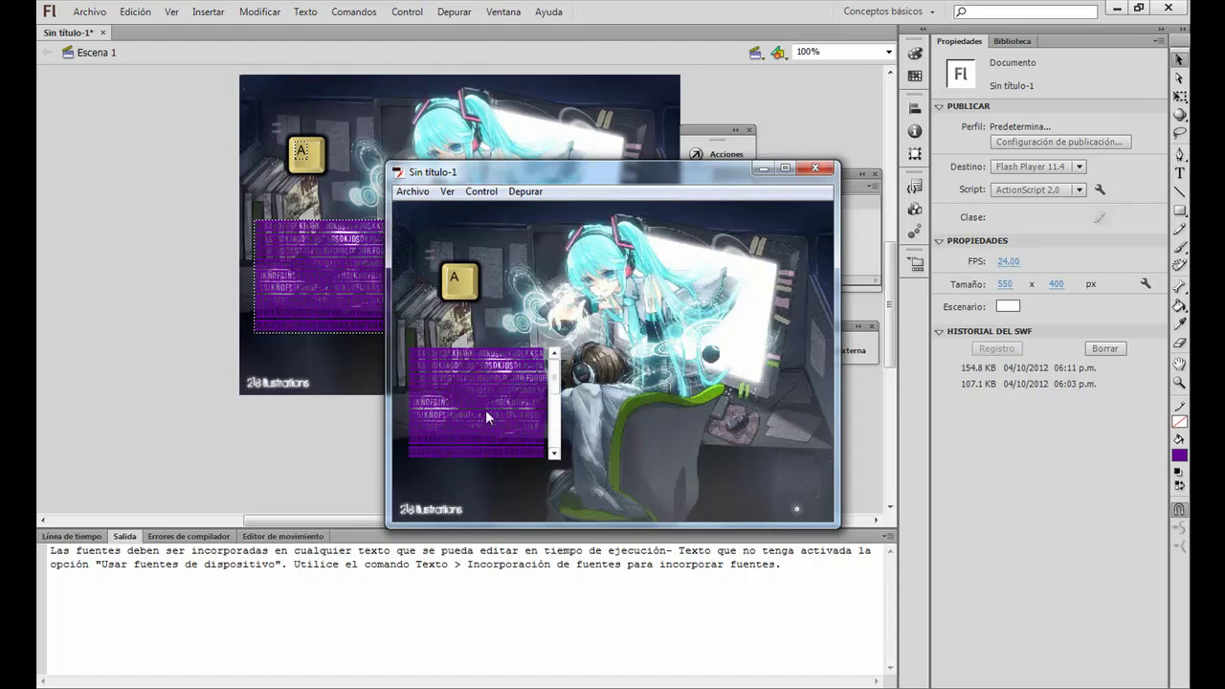
Step: Write "Y ES TODO PARA QUE EL TEXTO SE VEA LE COLOCO UNA FORMA" in the sticky note and erase it
type("Y ES TODO PARA QUE EL TEXTO SE VEA LE COLOCO UNA FORMA")
key("BackSpace")
key("BackSpace")
key("BackSpace")
key("BackSpace")
key("BackSpace")
key("BackSpace")
key("BackSpace")
key("BackSpace")
key("BackSpace")
key("BackSpace")
key("BackSpace")
key("BackSpace")
key("BackSpace")
key("BackSpace")
key("BackSpace")
key("BackSpace")
key("BackSpace")
key("BackSpace")
key("BackSpace")
key("BackSpace")
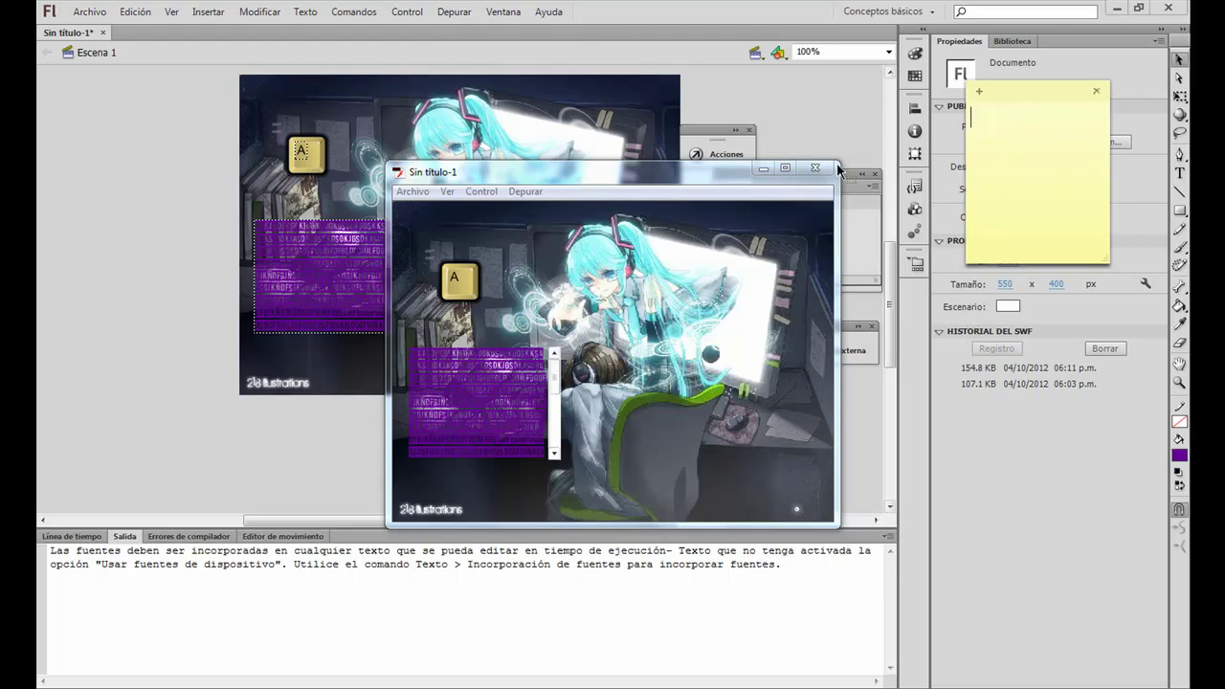
Step: Close the movie preview, enlarge the view around the text field and lock the fondo layer
left_click(815, 168)
left_click(278, 287)
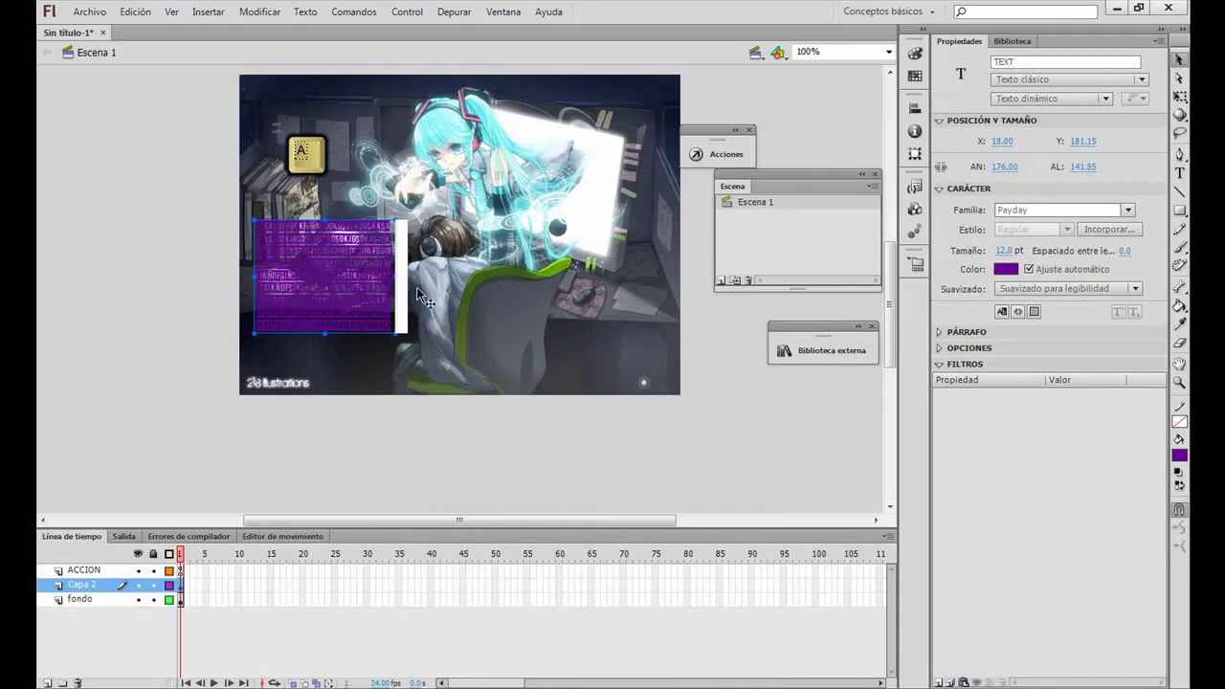
key("z")
left_click(421, 300)
left_click(152, 601)
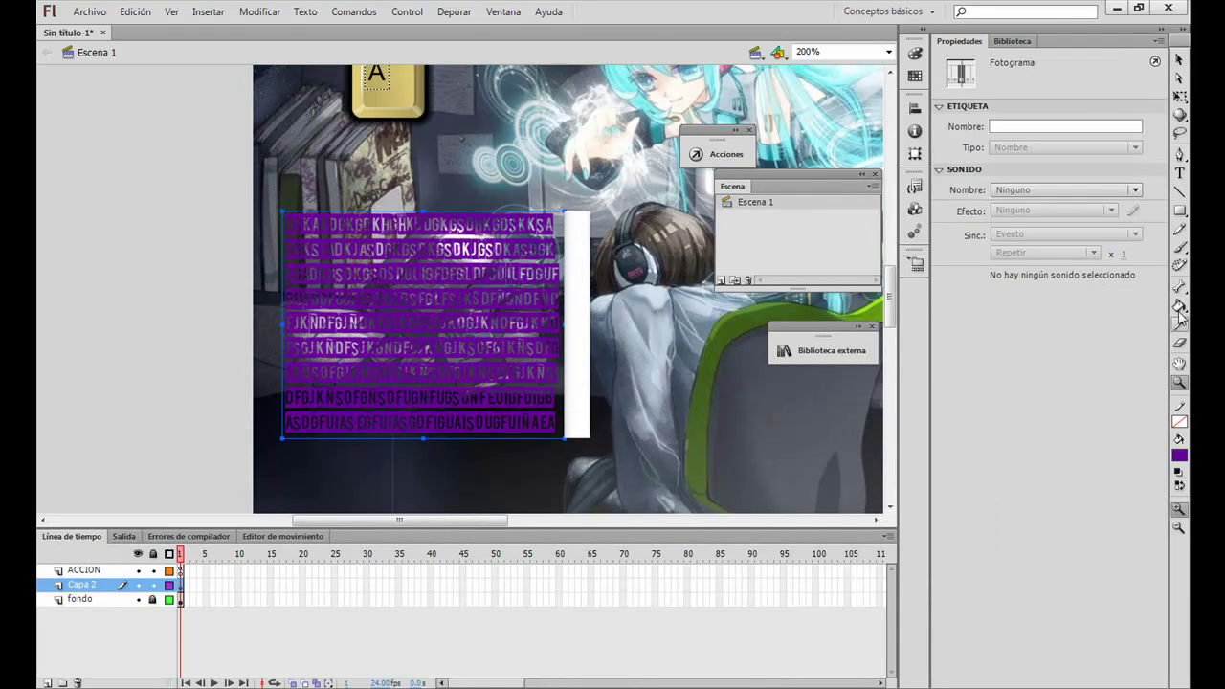
Step: Draw a rectangle of about 176 x 142 px as a drawing object exactly over the text field and fill it with blue
left_click(1179, 211)
left_click(1179, 512)
left_click_drag(562, 438, 563, 439)
left_click(1113, 195)
left_click(1095, 263)
left_click(1113, 195)
left_click(978, 286)
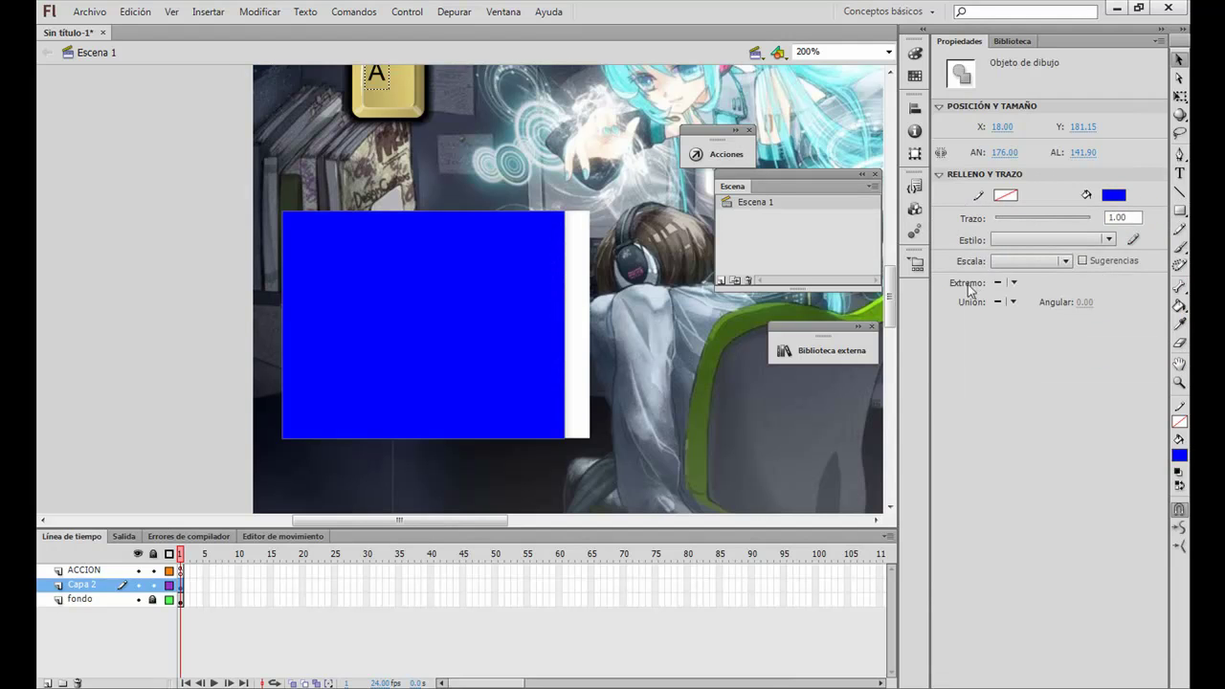
Step: Convert the blue rectangle into a Gráfico symbol named FFA and apply an Alfa color effect of 50% to it
right_click(485, 311)
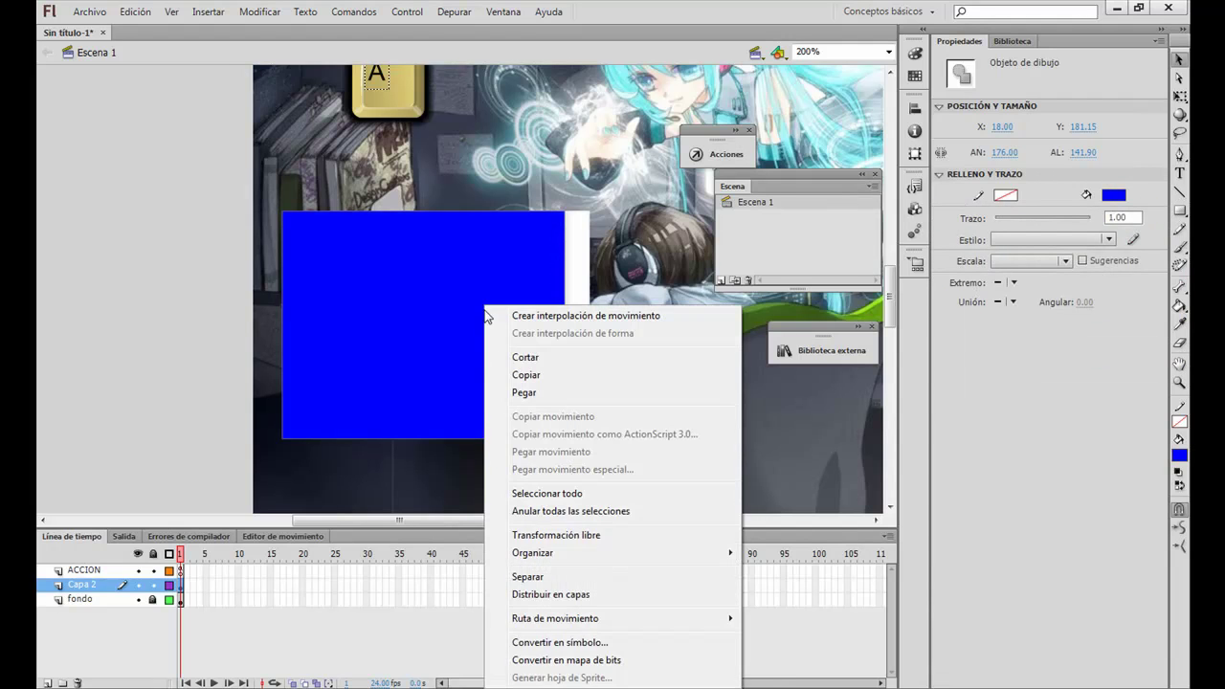
left_click(618, 638)
type("FFA")
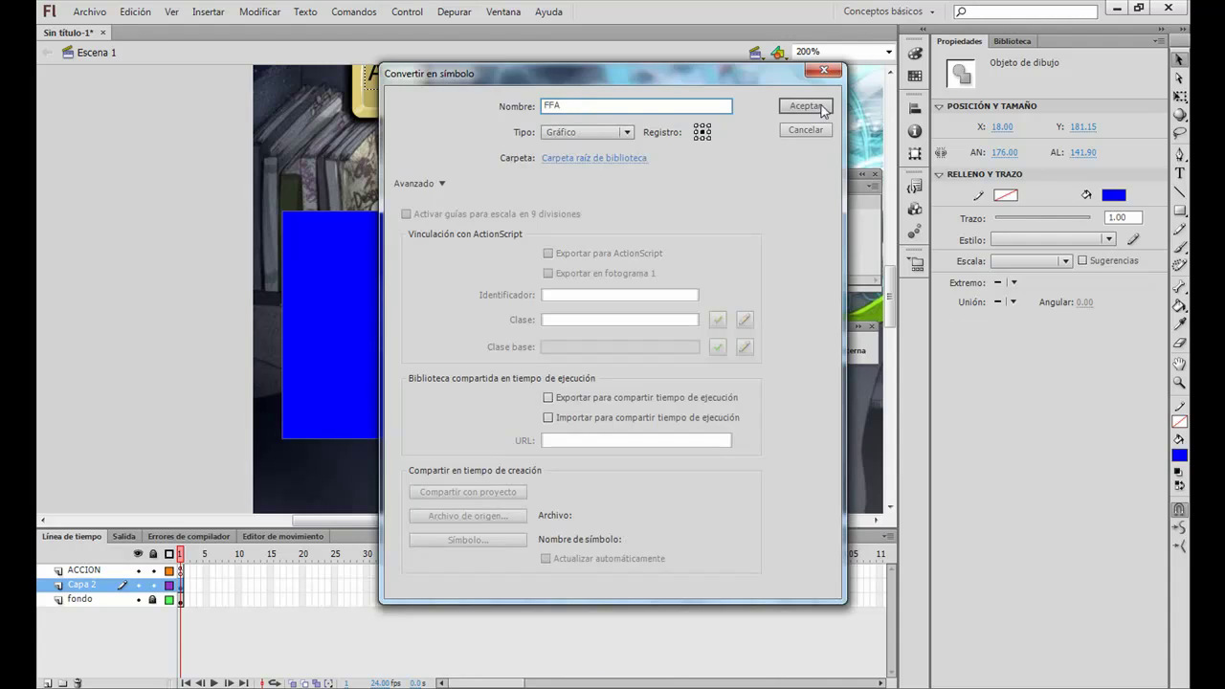
left_click(805, 106)
left_click(1090, 224)
left_click(1032, 298)
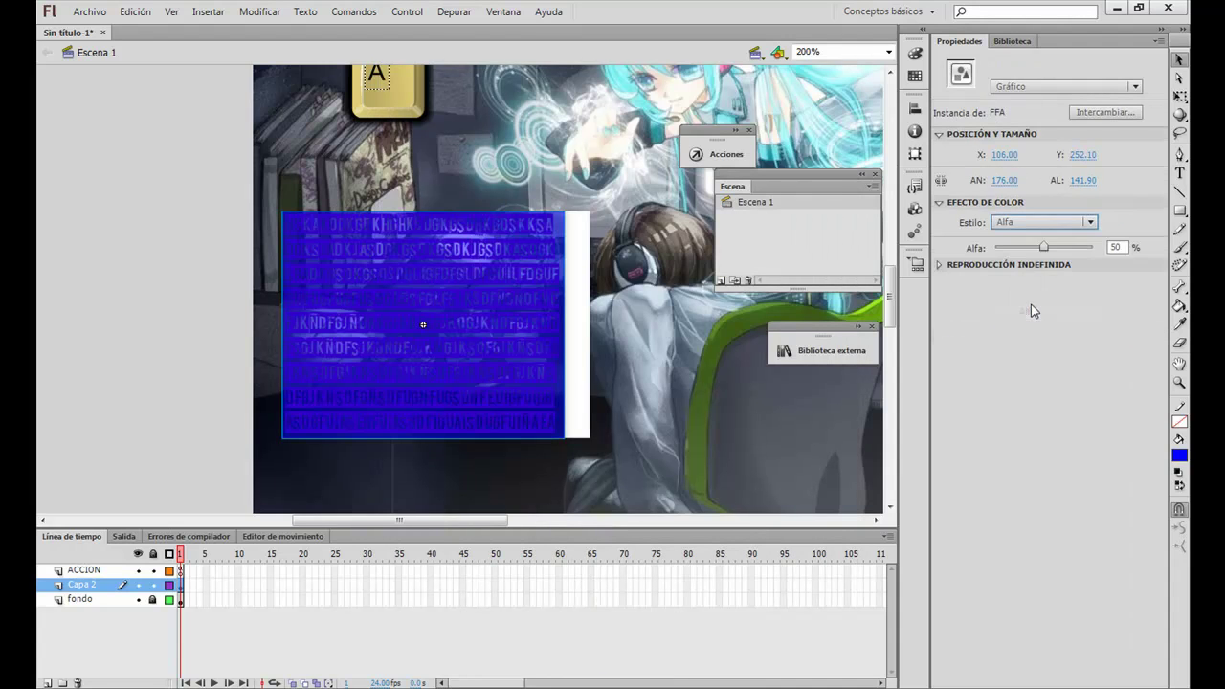
Step: Send the blue FFA shape to the back and move the text field right to about X 54
right_click(475, 283)
mouse_move(765, 357)
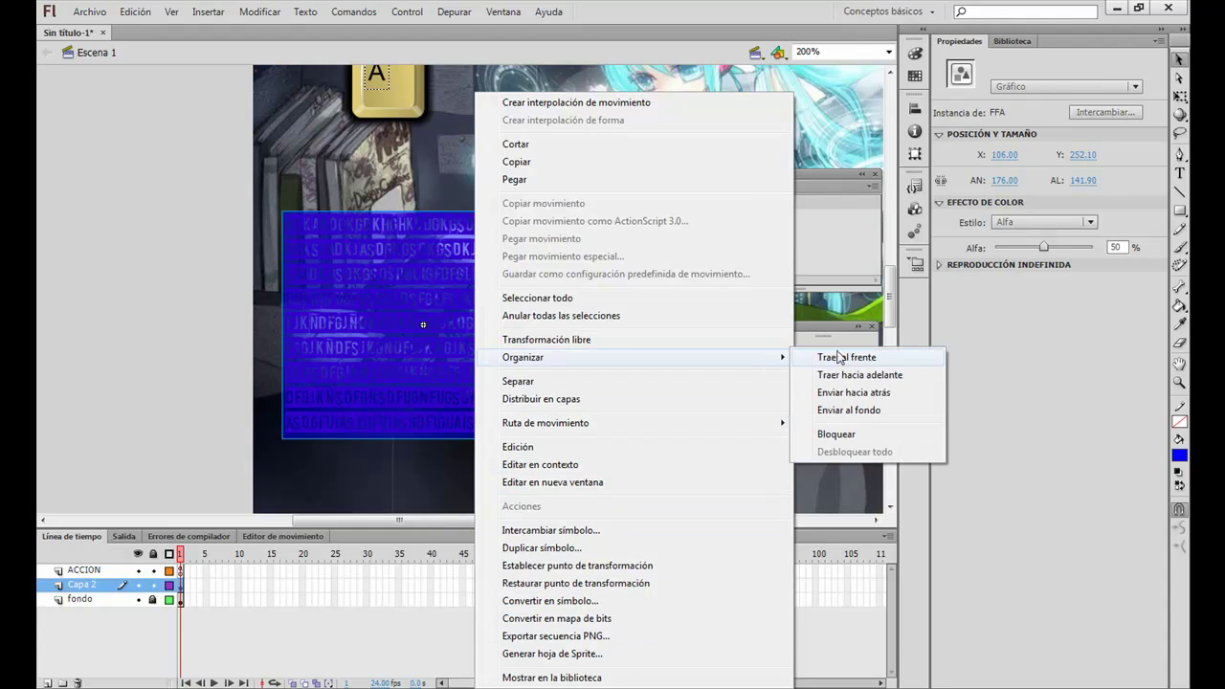
left_click(843, 413)
left_click(616, 343)
left_click(1179, 456)
left_click(1002, 541)
left_click(554, 394)
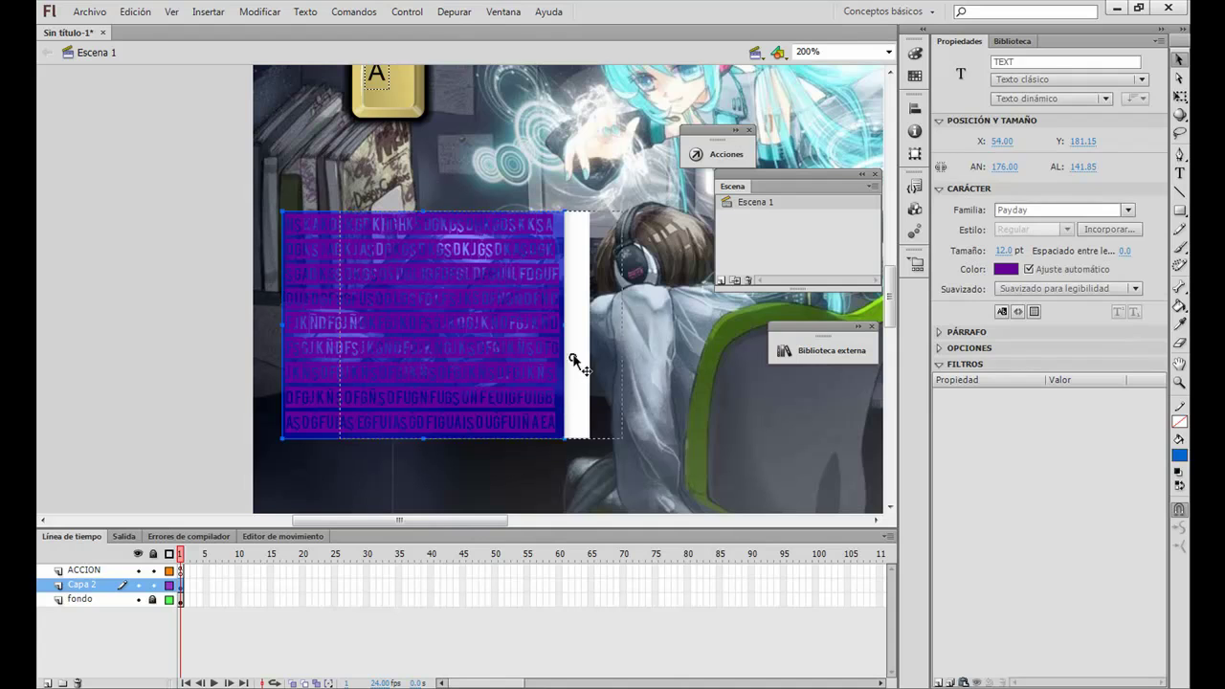
Step: Recolor the rectangle inside the FFA symbol light gray and return to the main scene
left_click(317, 342)
left_click(1179, 454)
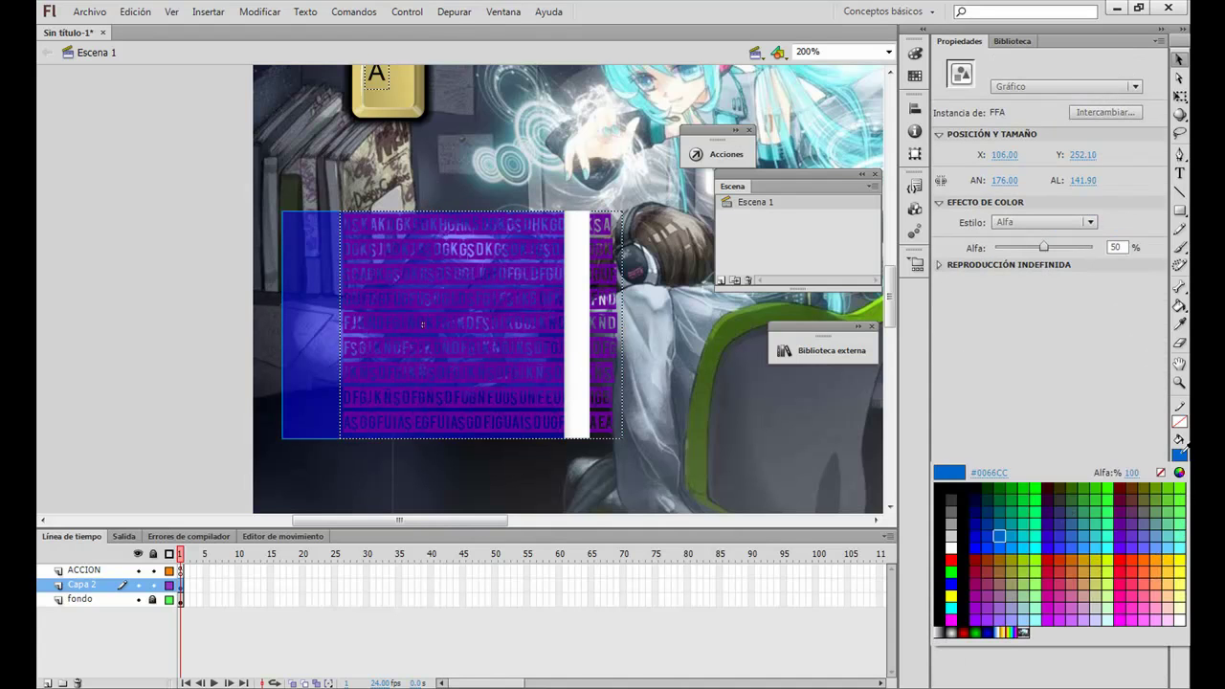
left_click(952, 525)
left_click_drag(299, 298, 300, 301)
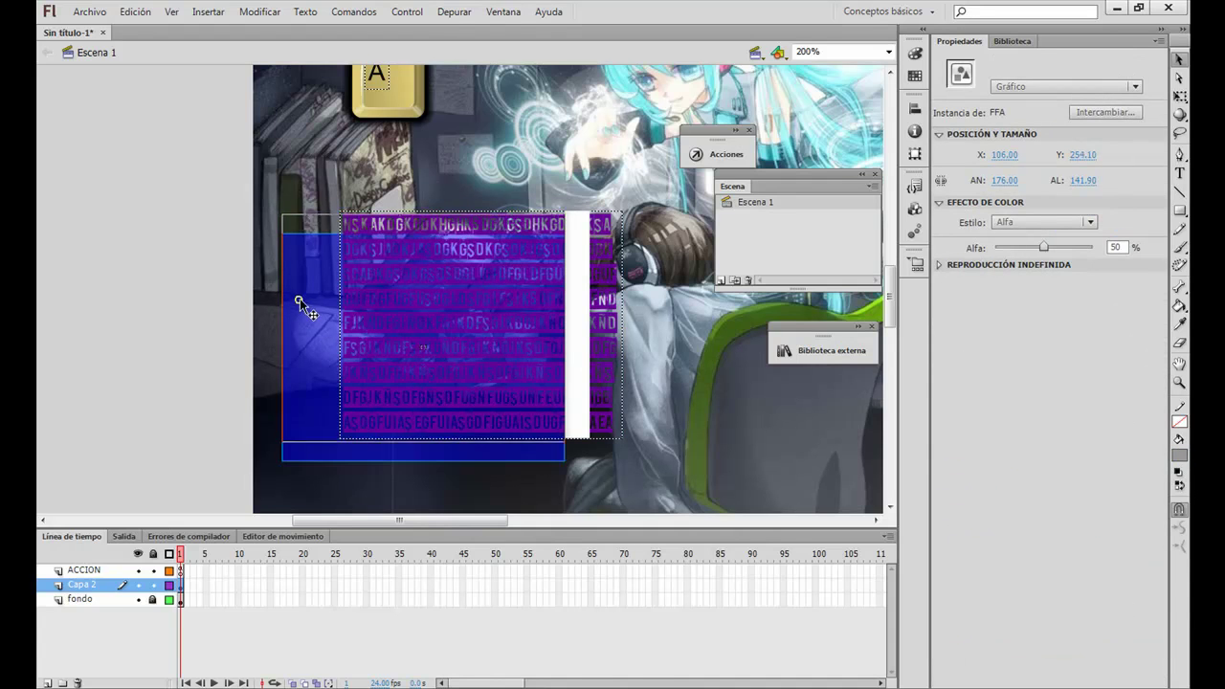
double_click(304, 316)
left_click(1114, 194)
left_click(953, 275)
double_click(225, 280)
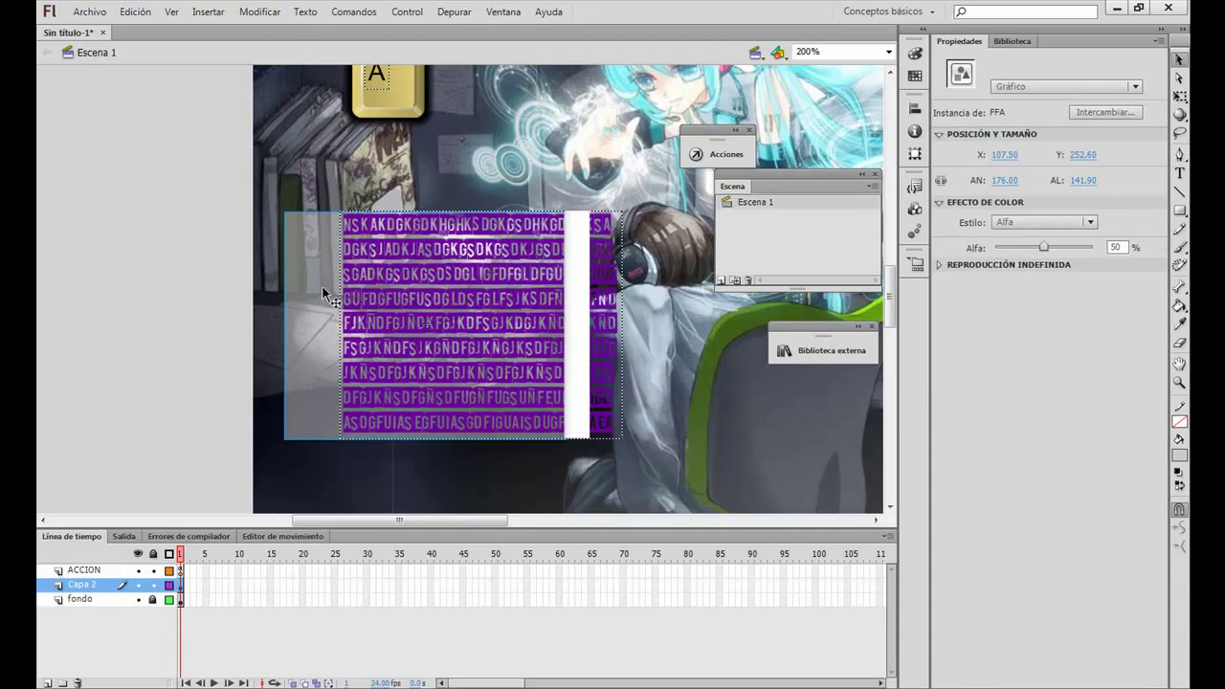
Step: Nudge the dynamic text field left to X 19 so it lies exactly over the gray backing shape
left_click(494, 249)
key("Left")
key("Left")
key("Left")
key("Left")
key("Left")
key("Left")
key("Left")
key("Left")
key("Left")
key("Left")
key("Left")
key("Left")
key("Left")
key("Left")
key("Left")
key("Left")
key("Left")
key("Left")
key("Left")
key("Left")
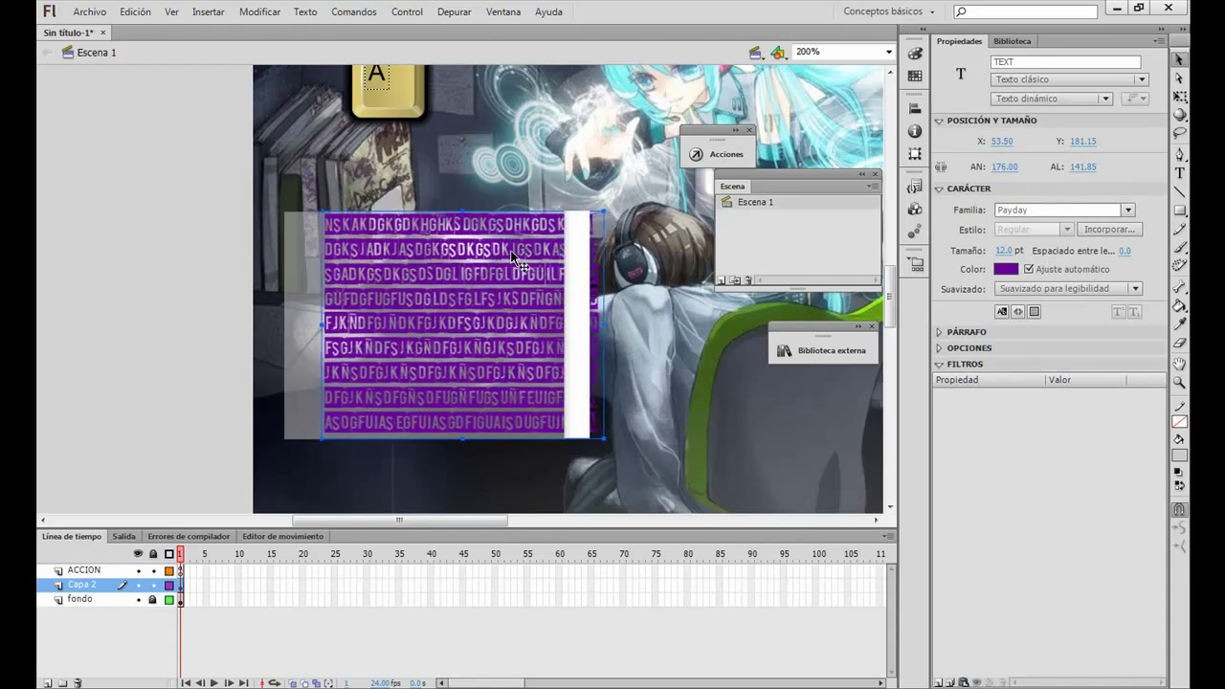
key("Left")
key("Left")
key("Left")
key("Left")
key("Left")
key("Left")
key("Left")
key("Left")
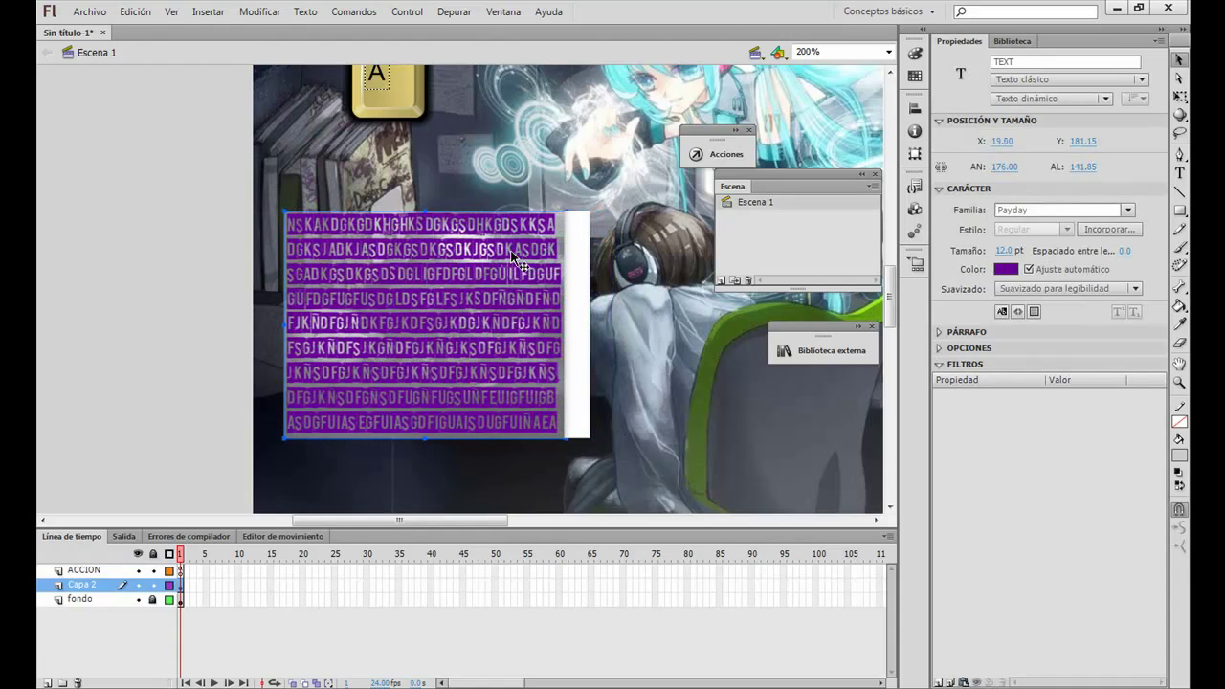
Step: Preview the movie, test the text field's scroll bar, and return to the document with the whole stage in view
left_click(567, 220)
left_click(603, 377)
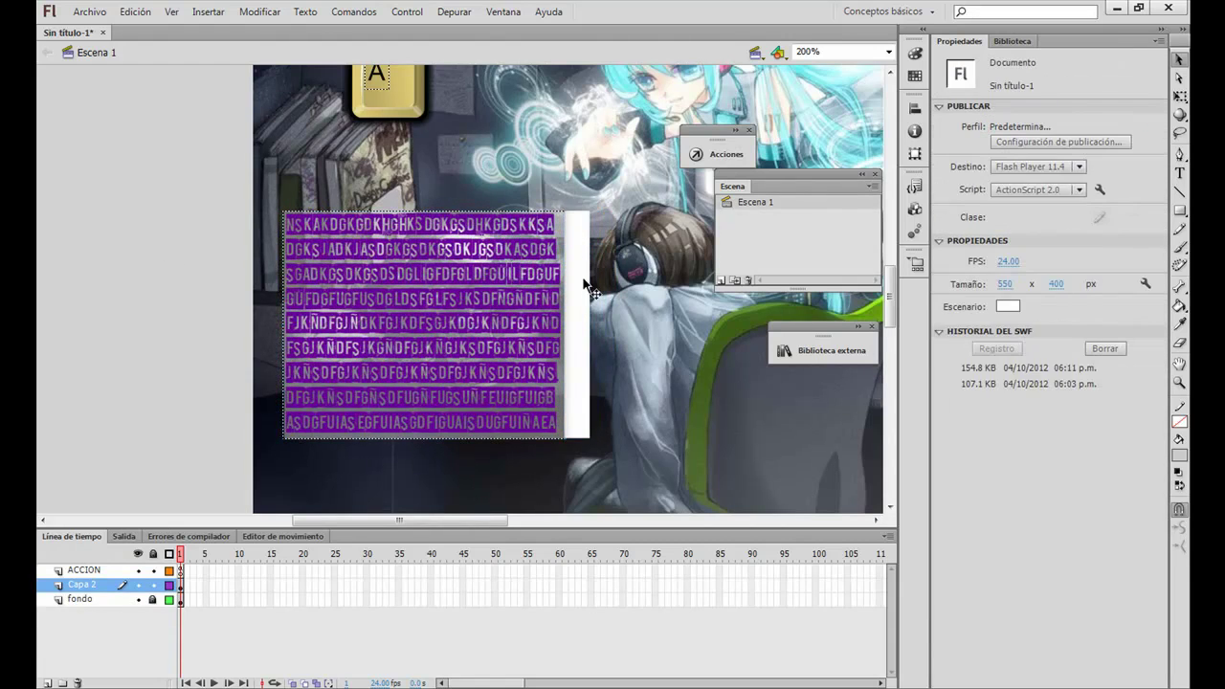
key("ctrl+Return")
mouse_move(555, 380)
left_mouse_down()
mouse_move(558, 414)
mouse_move(568, 383)
left_mouse_up()
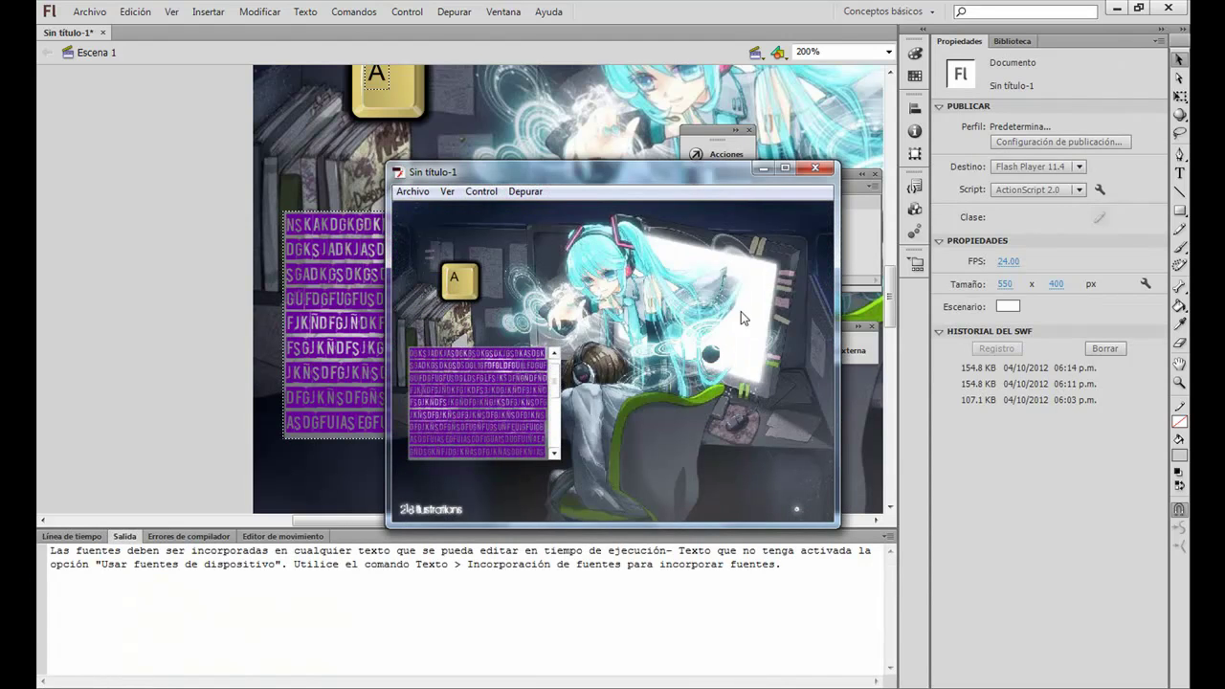
left_click(816, 169)
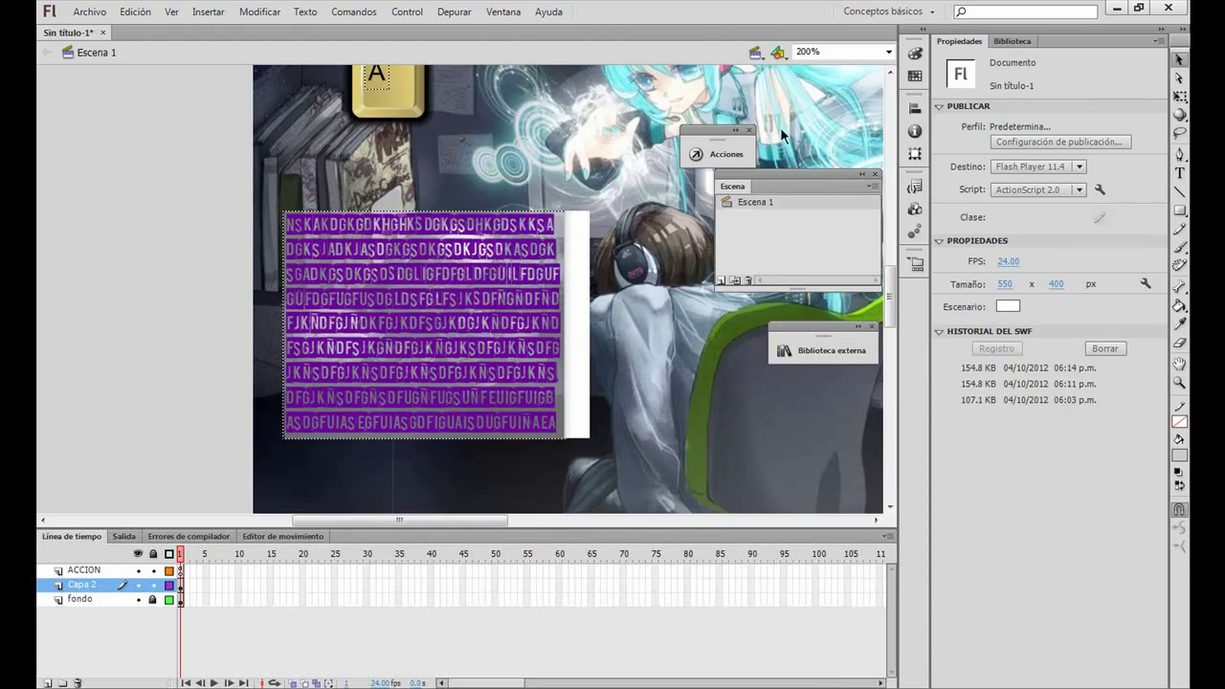
left_click(842, 50)
left_click(829, 86)
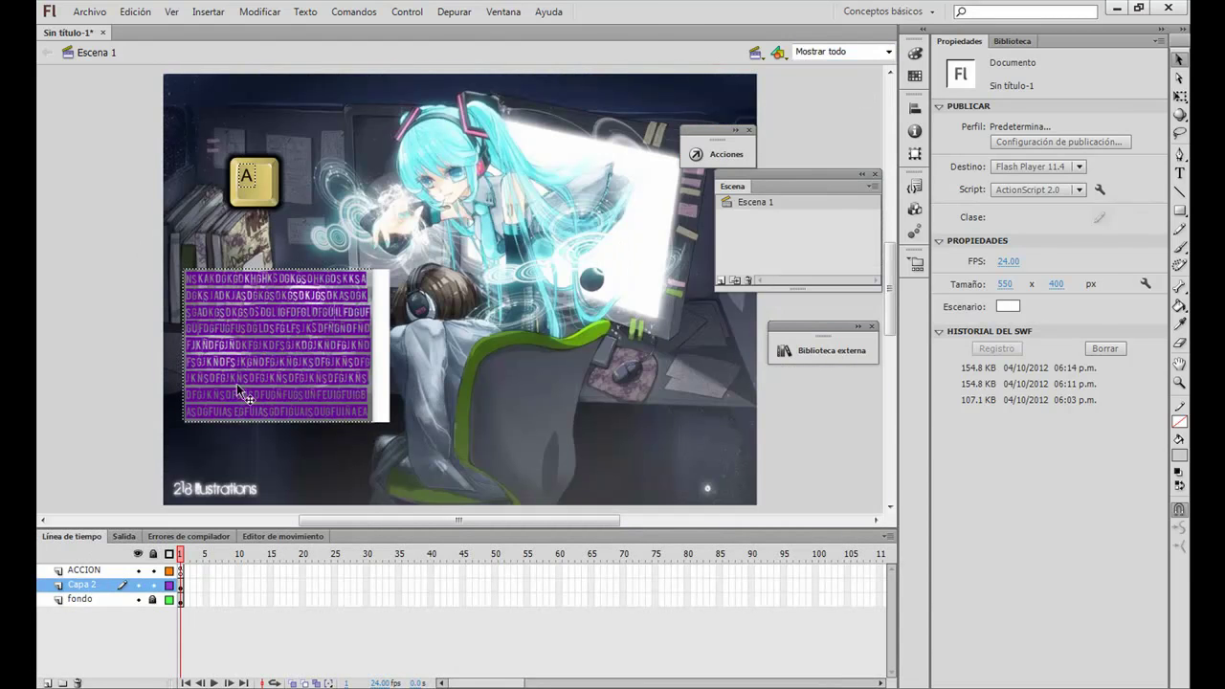
Step: Write "BUENO ES TODO GRACIAS" in the sticky note and erase it
type("BUENO ES TODO GRACIAS")
key("BackSpace")
key("BackSpace")
key("BackSpace")
key("BackSpace")
key("BackSpace")
key("BackSpace")
key("BackSpace")
key("BackSpace")
key("BackSpace")
key("BackSpace")
key("BackSpace")
key("BackSpace")
key("BackSpace")
key("BackSpace")
key("BackSpace")
key("BackSpace")
key("BackSpace")
key("BackSpace")
key("BackSpace")
key("BackSpace")
Step: Save the document on the Escritorio as a Flash CS6 file named "BOTON CON SONIDO Y BARRA SCROLL"
left_click(89, 11)
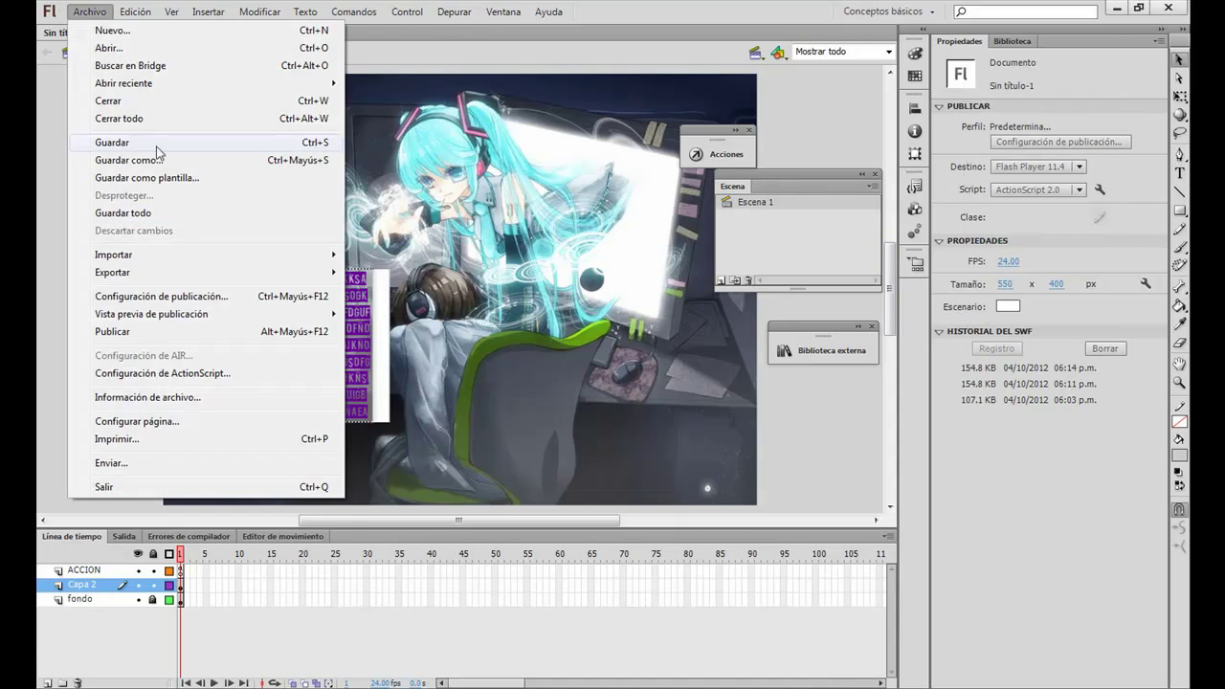
left_click(166, 161)
type("BOTON CON SONIDO Y BARRA SCR")
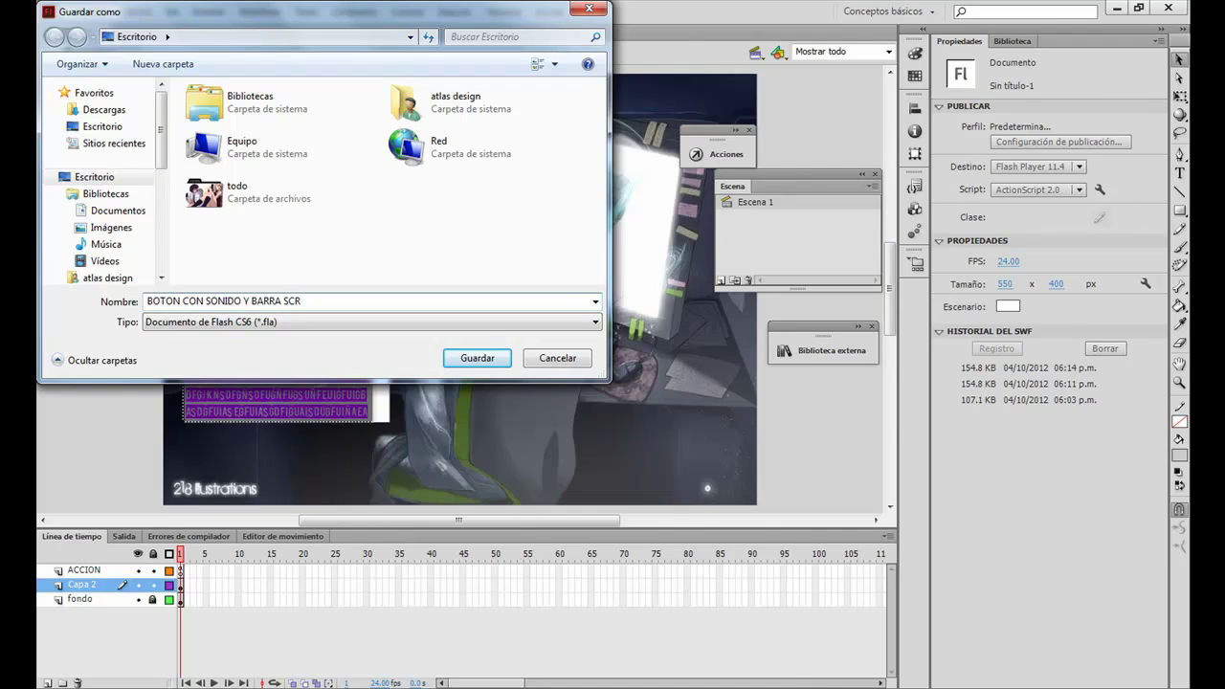
type("OLL")
left_click(477, 358)
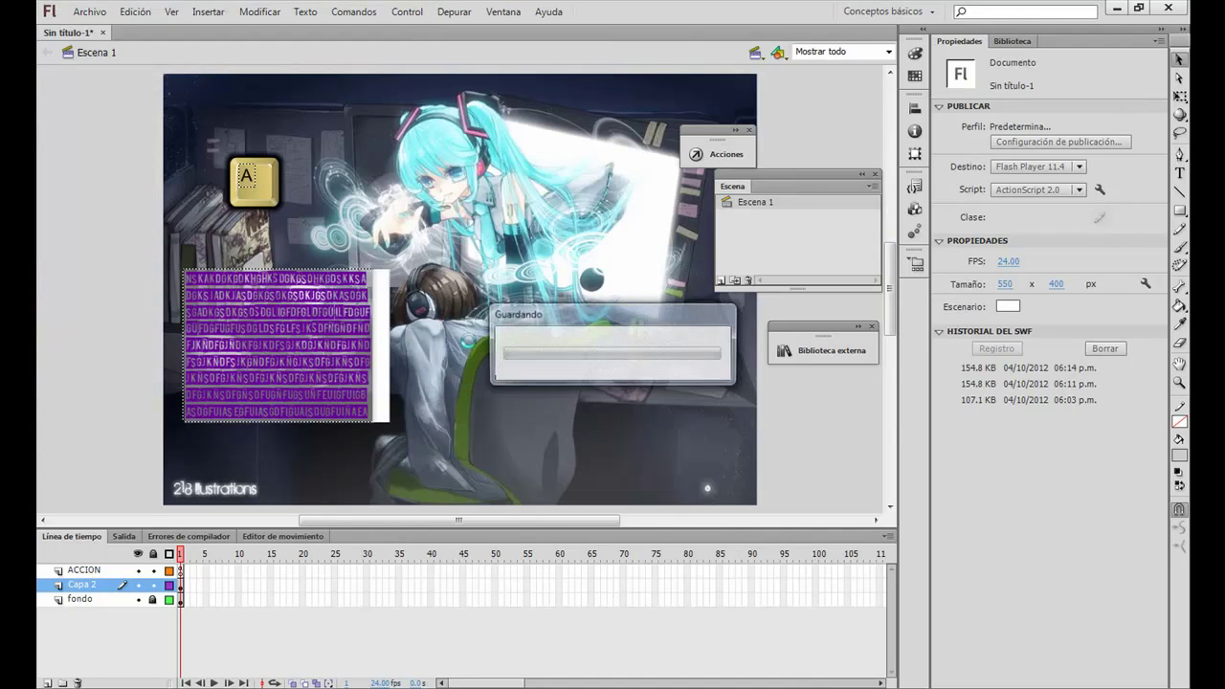
Step: Switch to the desktop, place the image file beside the Papelera de reciclaje and remove the sticky note
left_click(1114, 8)
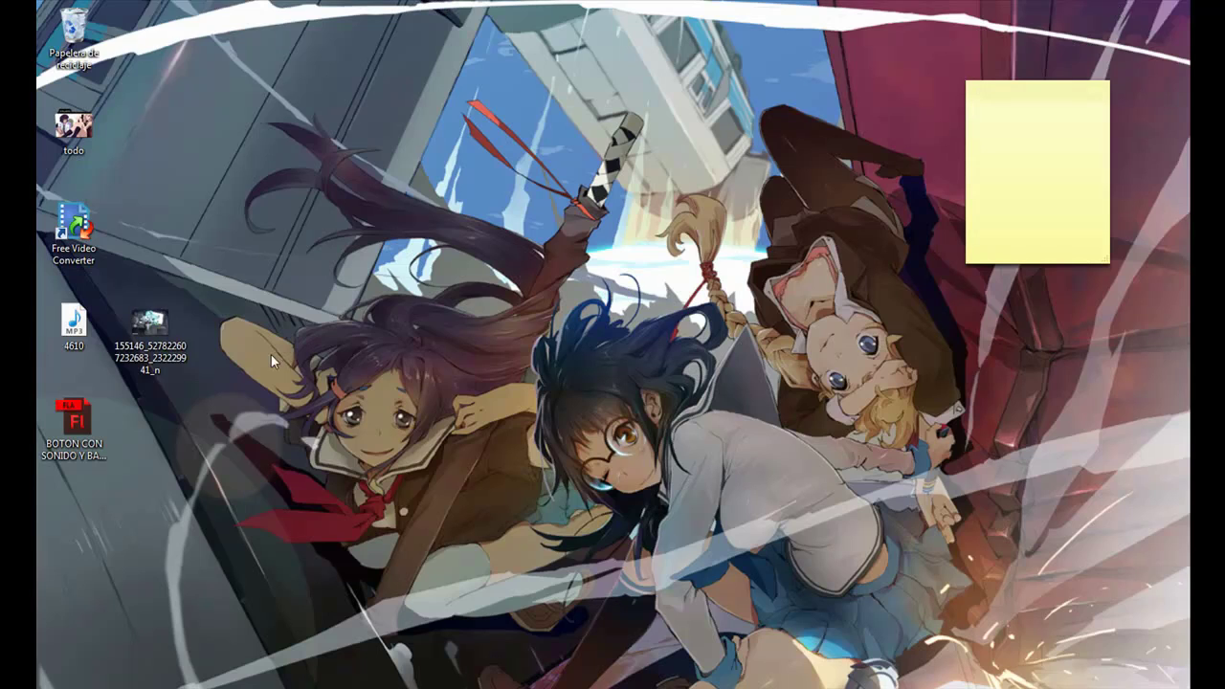
left_click_drag(149, 323, 148, 36)
left_click(1081, 110)
left_click(1098, 93)
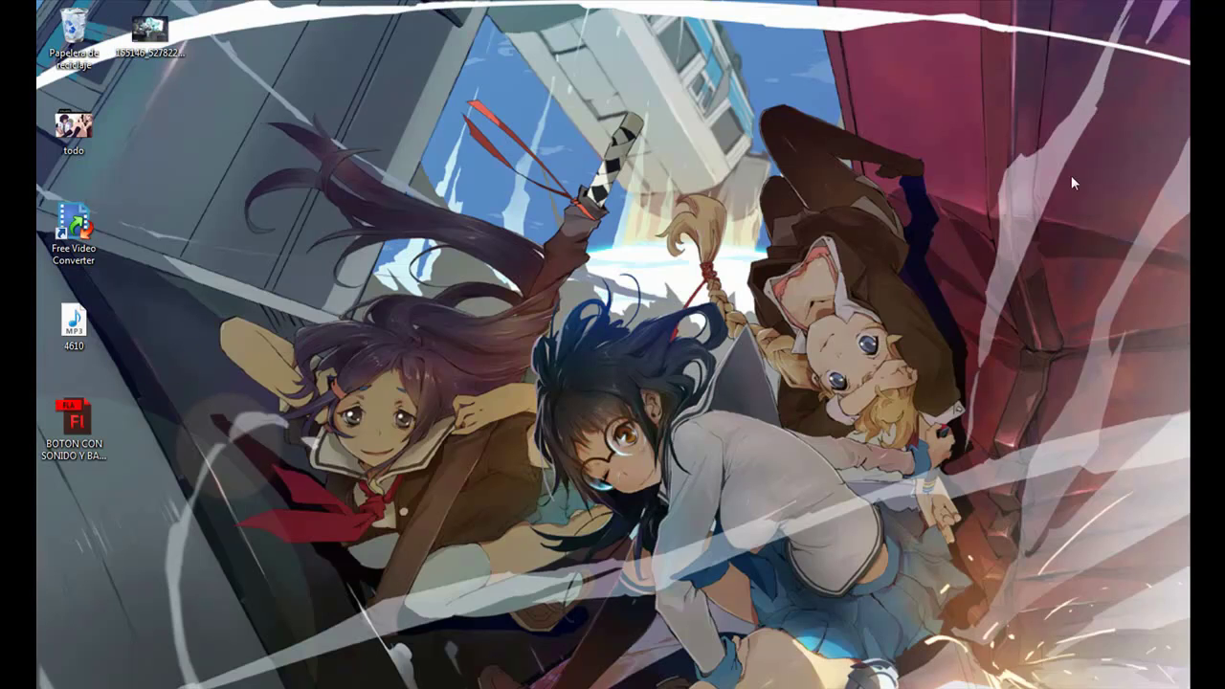